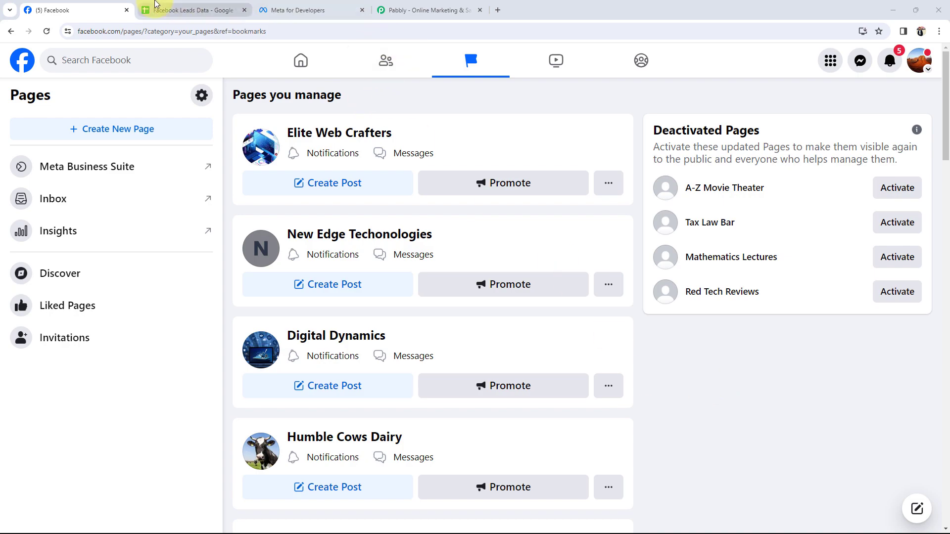
- Confirm the Facebook Leads Data sheet has no leads yet, then bring up the All Pabbly Apps page
{"action": "left_click", "coordinate": [178, 10]}
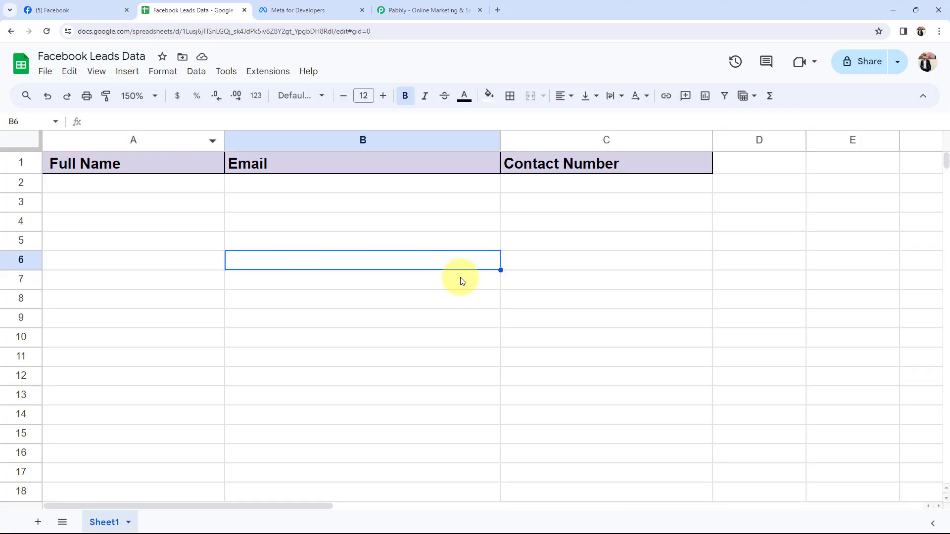
{"action": "left_click", "coordinate": [75, 10]}
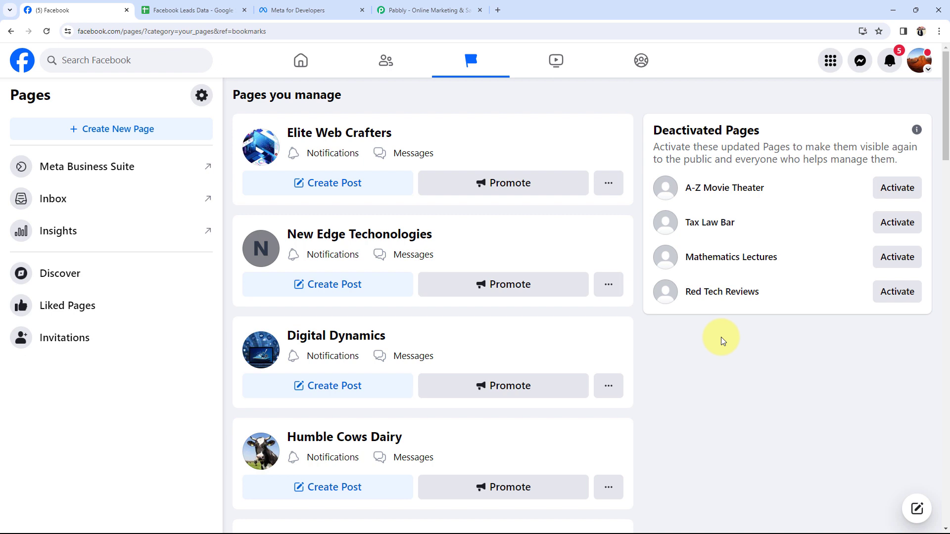
{"action": "left_click", "coordinate": [188, 10]}
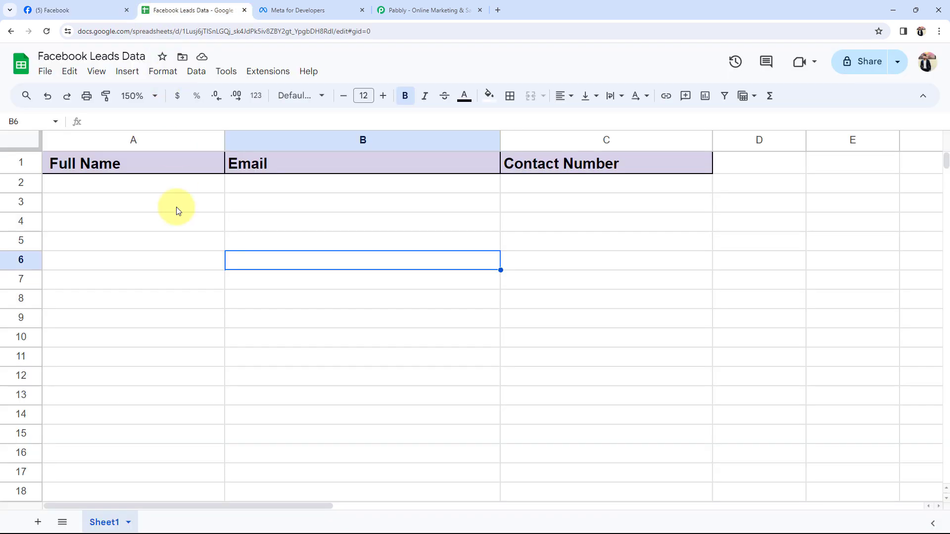
{"action": "left_click", "coordinate": [136, 191]}
{"action": "left_click", "coordinate": [167, 248]}
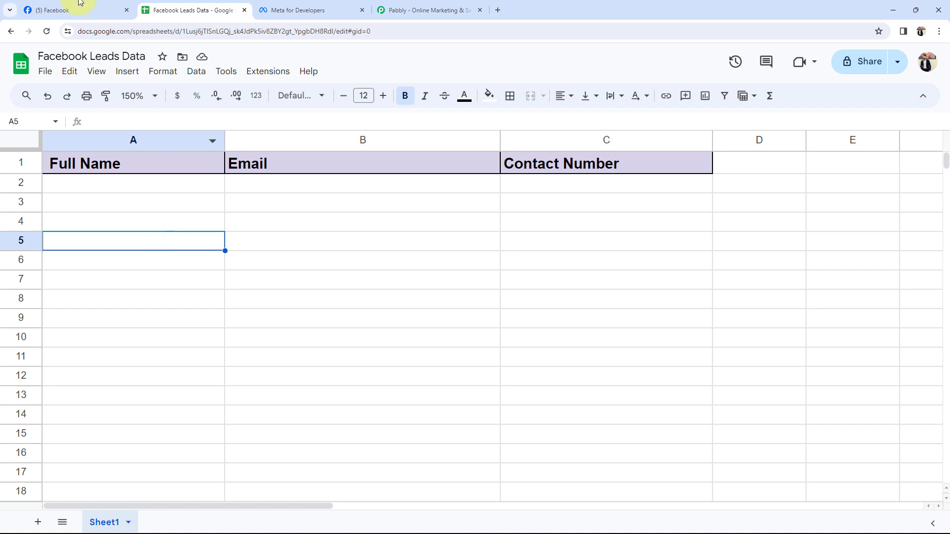
{"action": "left_click", "coordinate": [52, 9]}
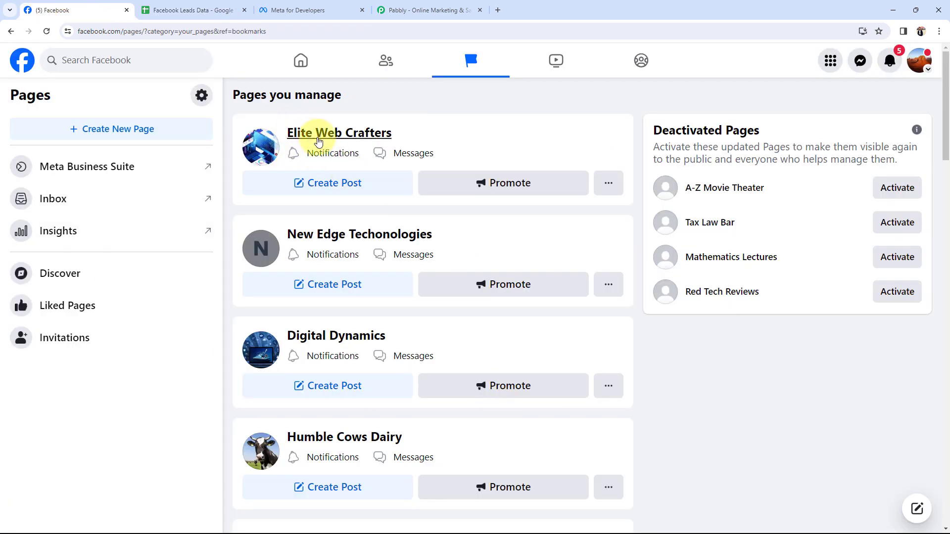
{"action": "left_click", "coordinate": [448, 10]}
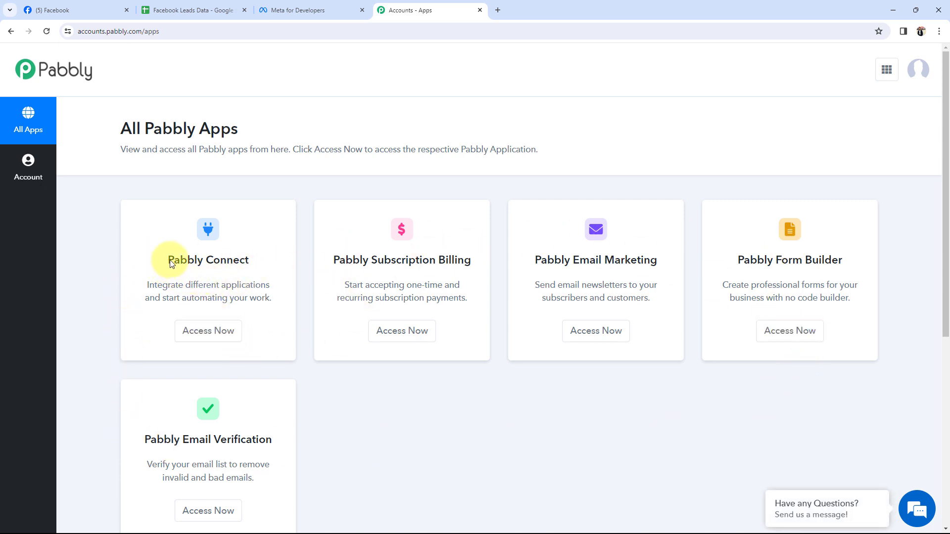
- Launch Pabbly Connect from All Pabbly Apps and start a new workflow from its empty dashboard
{"action": "left_click_drag", "start_coordinate": [171, 262], "coordinate": [236, 259]}
{"action": "left_click", "coordinate": [218, 329]}
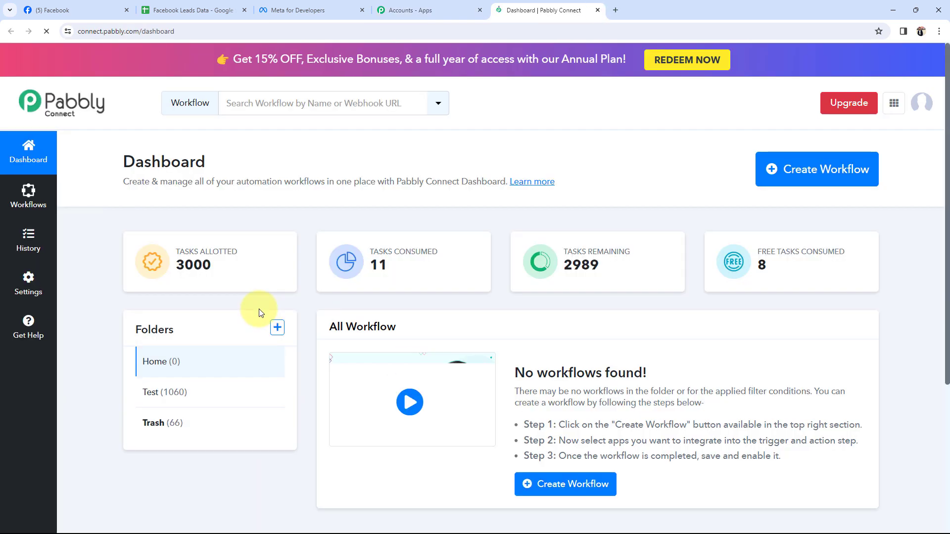
{"action": "left_click_drag", "start_coordinate": [124, 161], "coordinate": [180, 161]}
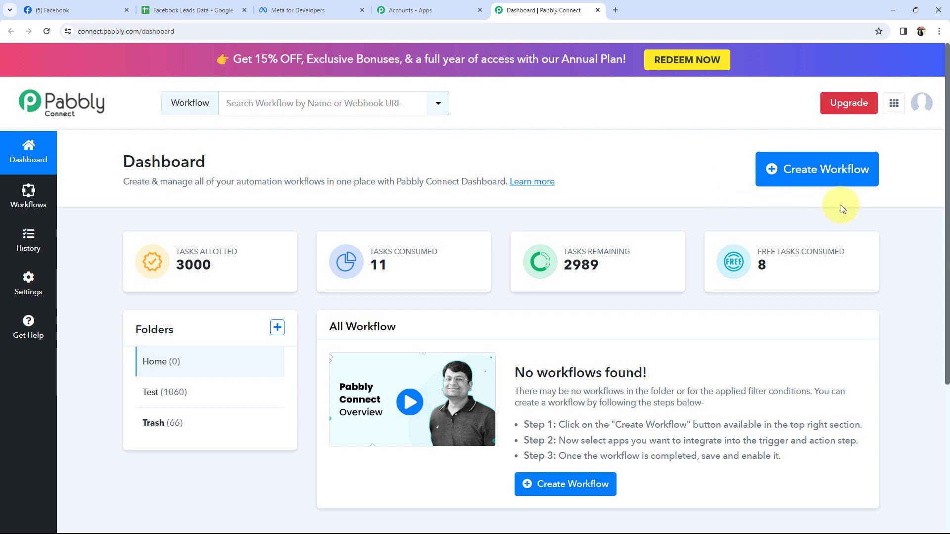
{"action": "left_click", "coordinate": [805, 181]}
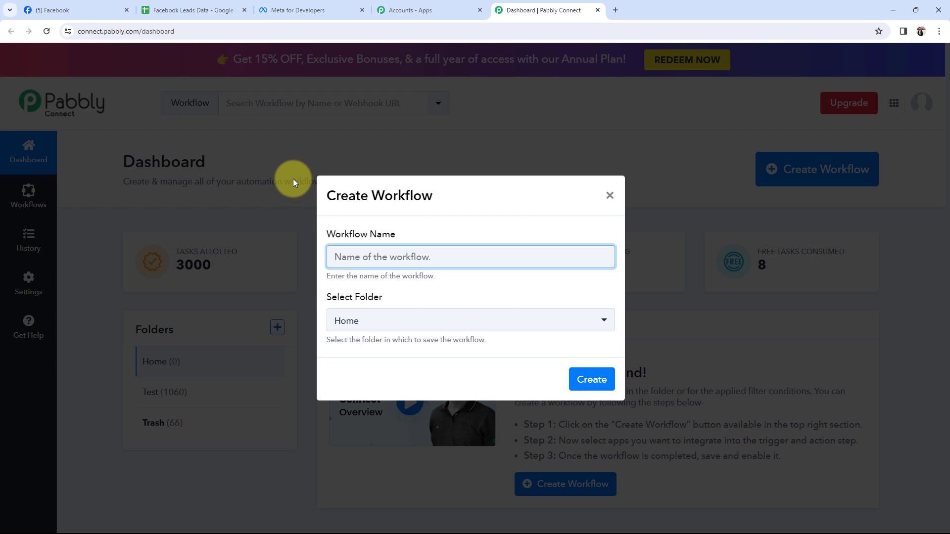
- Create the workflow 'Add Facebook Leads to Google Sheets for Web Development Agency' in the Home folder
{"action": "type", "text": "Facebook Leads to Google Sheets for Web Development Agency"}
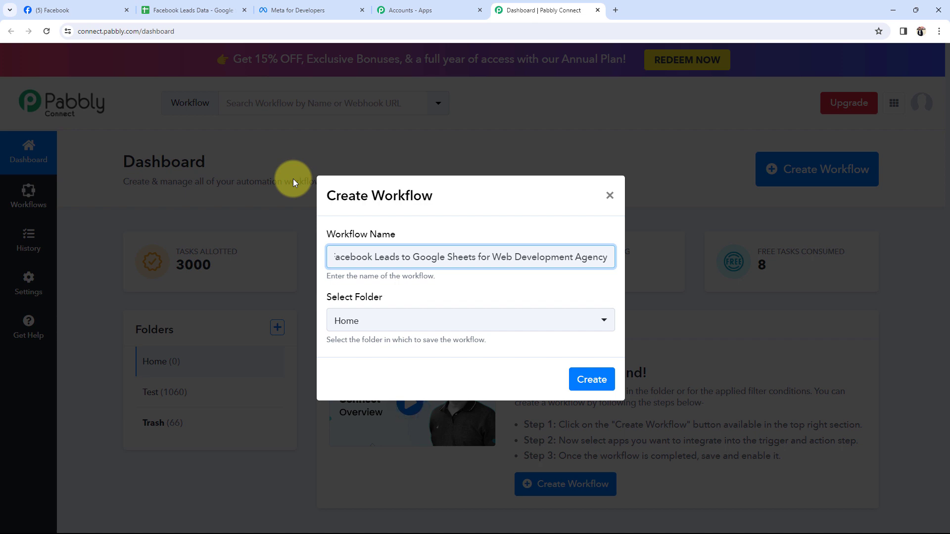
{"action": "left_click", "coordinate": [370, 325]}
{"action": "left_click", "coordinate": [361, 387]}
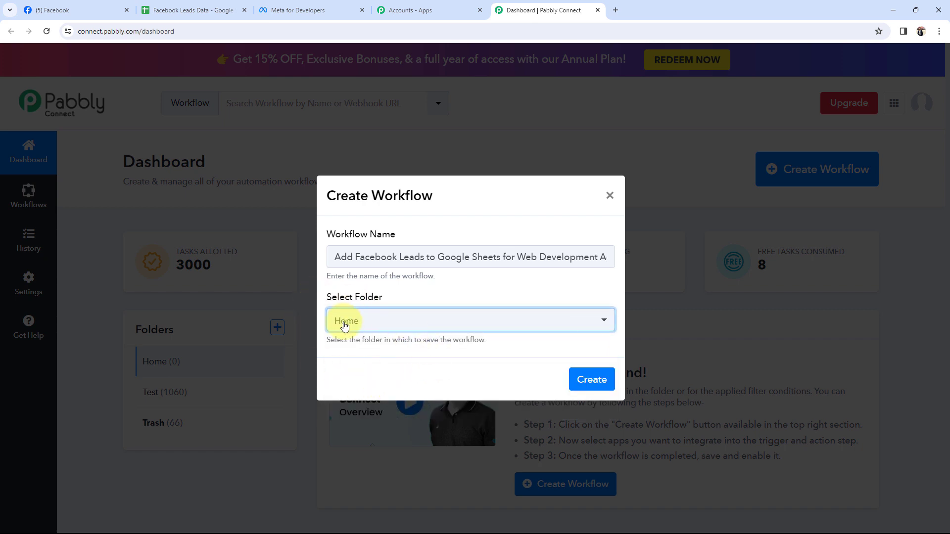
{"action": "left_click", "coordinate": [590, 379]}
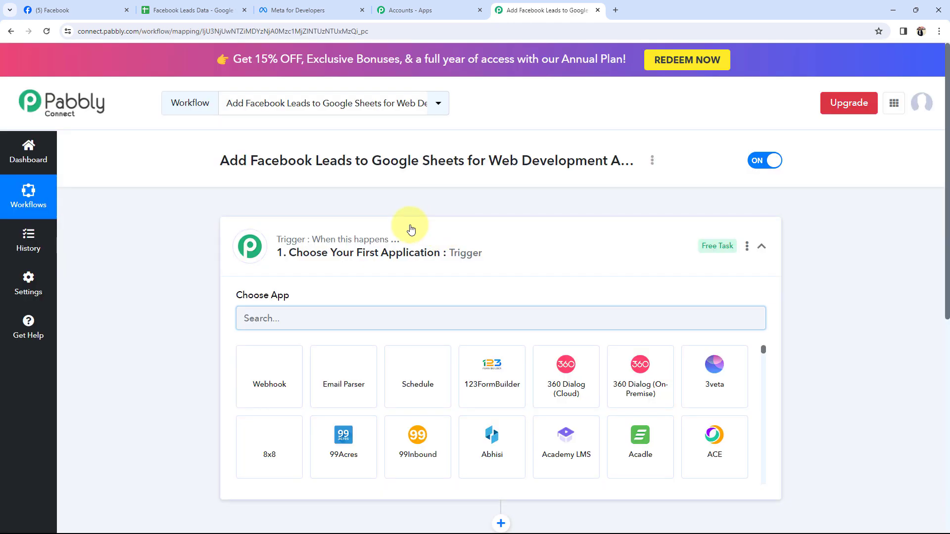
- Collapse the trigger card to show both empty trigger and action steps, leaving the title unchanged
{"action": "left_click", "coordinate": [410, 230]}
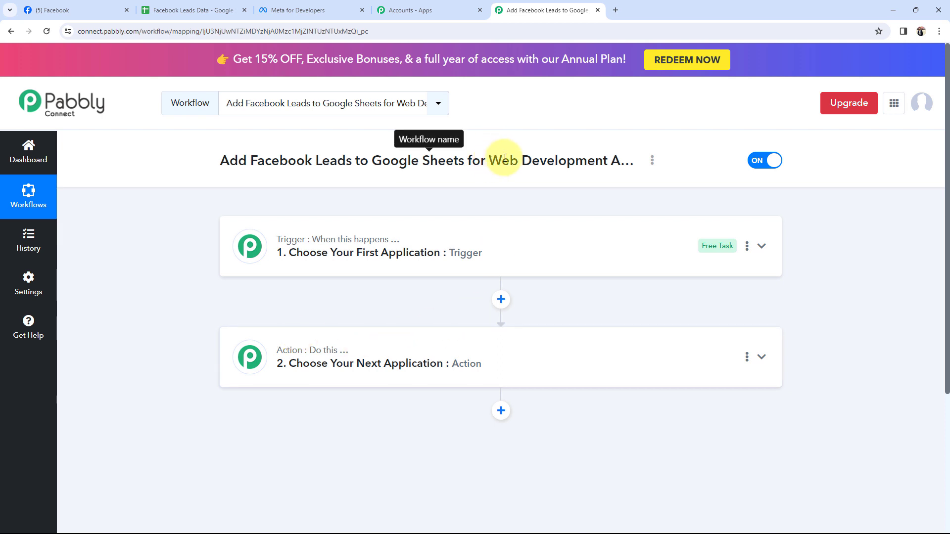
{"action": "left_click_drag", "start_coordinate": [489, 161], "coordinate": [632, 168]}
{"action": "left_click", "coordinate": [212, 310]}
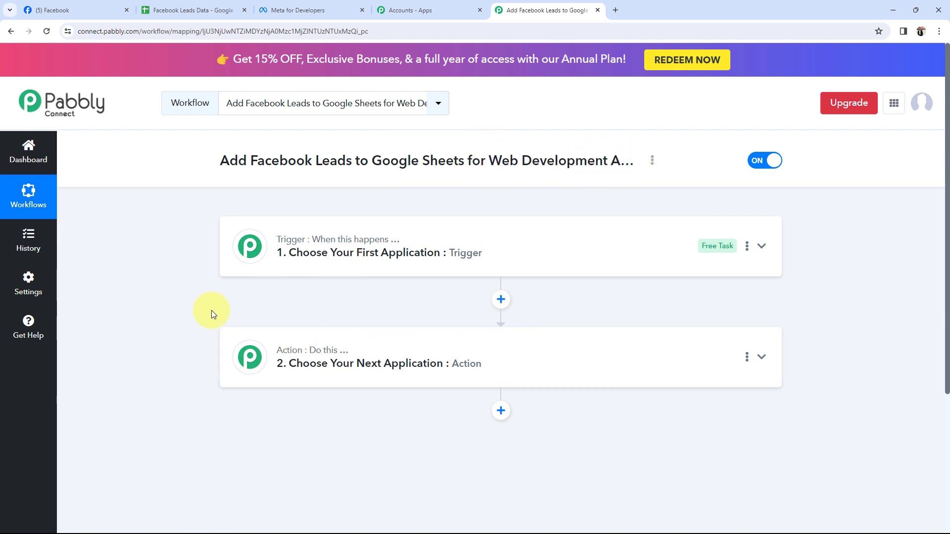
{"action": "left_click", "coordinate": [55, 9]}
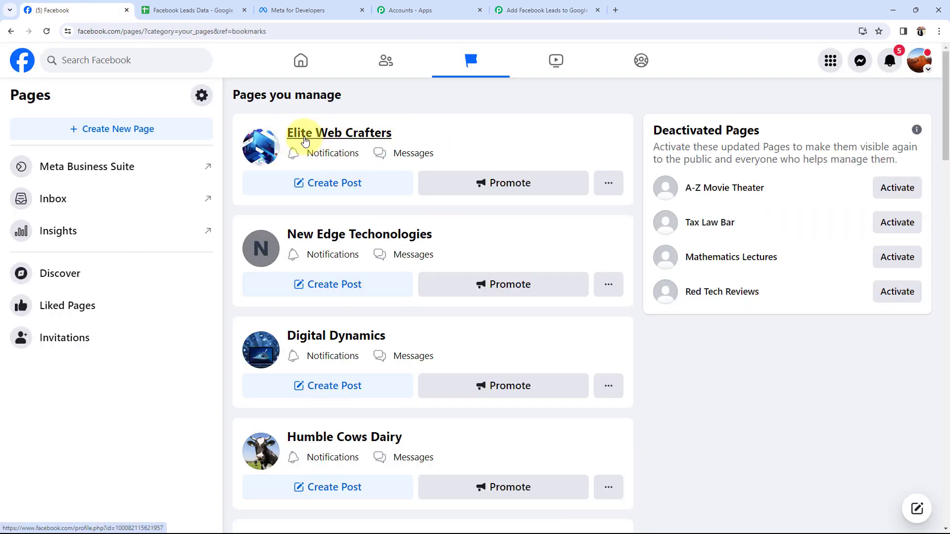
{"action": "left_click", "coordinate": [324, 142]}
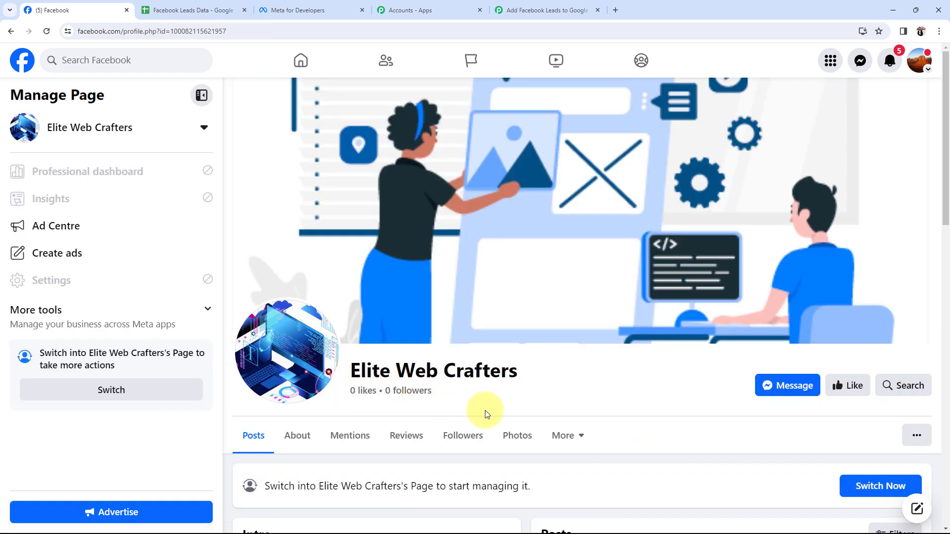
{"action": "scroll", "coordinate": [485, 413], "scroll_direction": "down", "scroll_amount": 1}
{"action": "scroll", "coordinate": [484, 413], "scroll_direction": "up", "scroll_amount": 1}
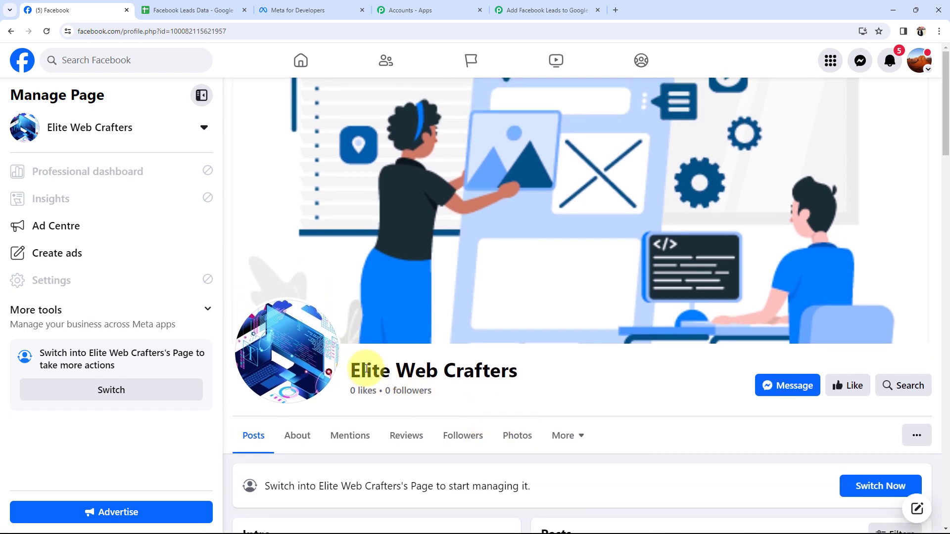
{"action": "left_click", "coordinate": [190, 10]}
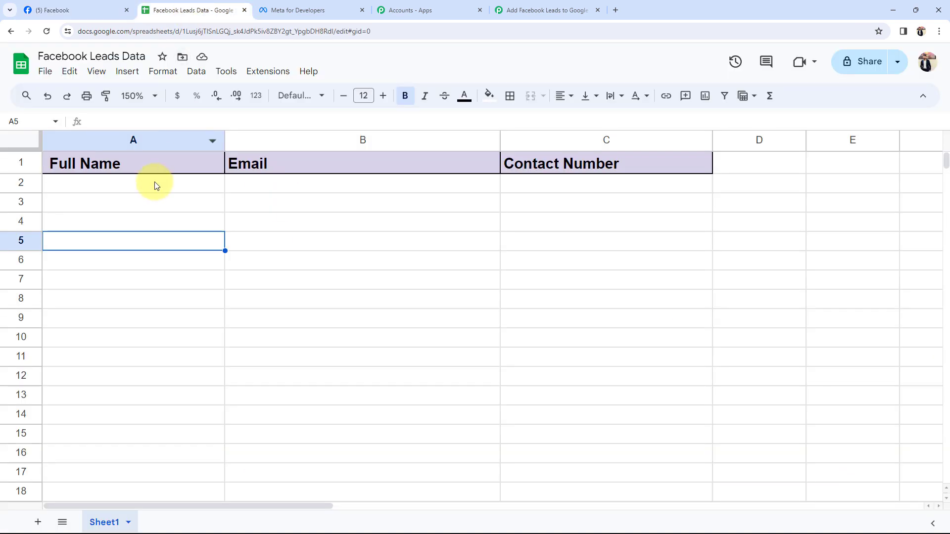
{"action": "left_click", "coordinate": [155, 185]}
{"action": "left_click", "coordinate": [164, 241]}
{"action": "left_click", "coordinate": [165, 270]}
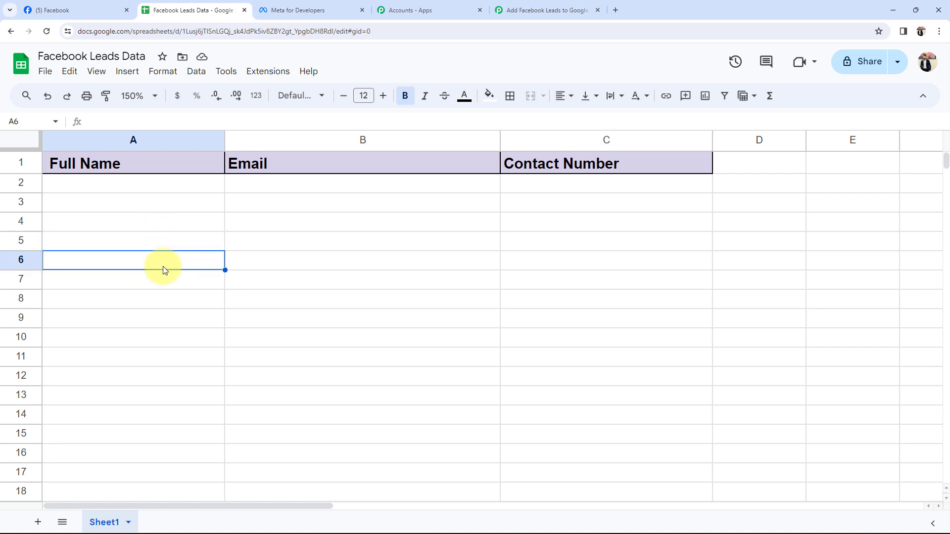
{"action": "left_click", "coordinate": [382, 266]}
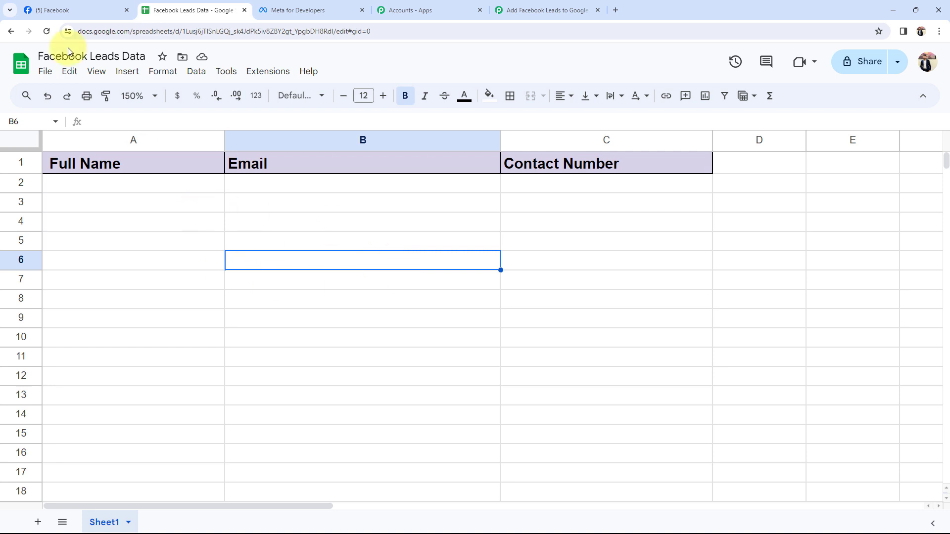
{"action": "left_click", "coordinate": [50, 10]}
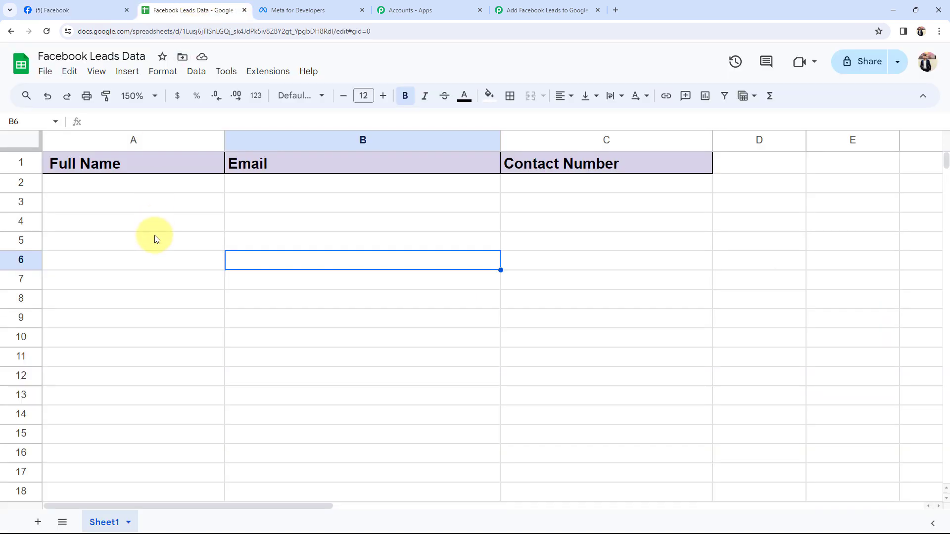
{"action": "left_click", "coordinate": [193, 10]}
{"action": "left_click", "coordinate": [154, 241]}
{"action": "left_click", "coordinate": [390, 222]}
{"action": "left_click", "coordinate": [568, 248]}
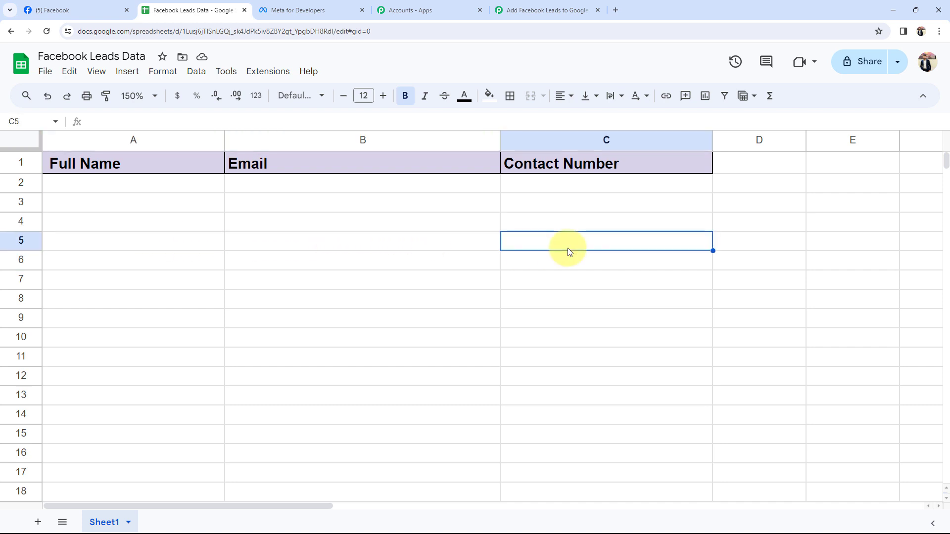
{"action": "left_click", "coordinate": [146, 242]}
{"action": "left_click", "coordinate": [131, 259]}
{"action": "left_click", "coordinate": [133, 319]}
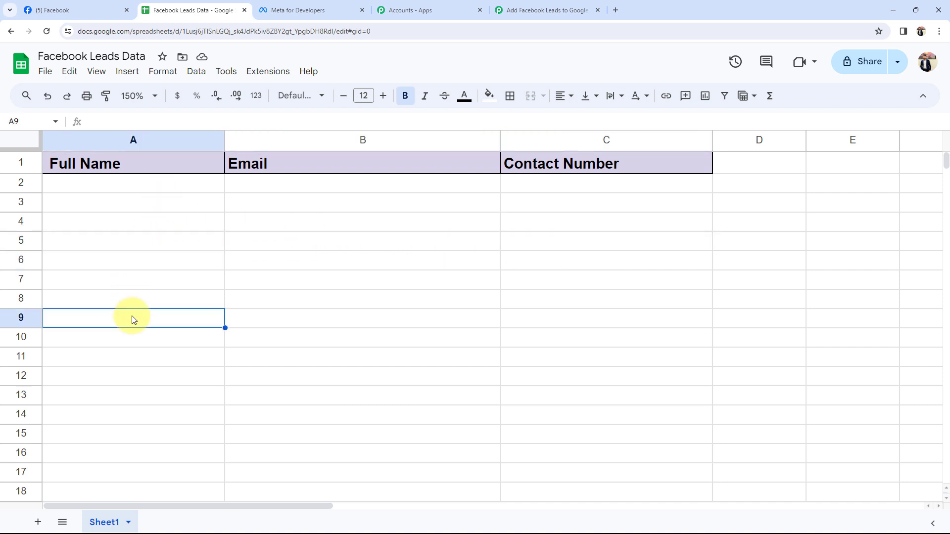
{"action": "left_click", "coordinate": [64, 11]}
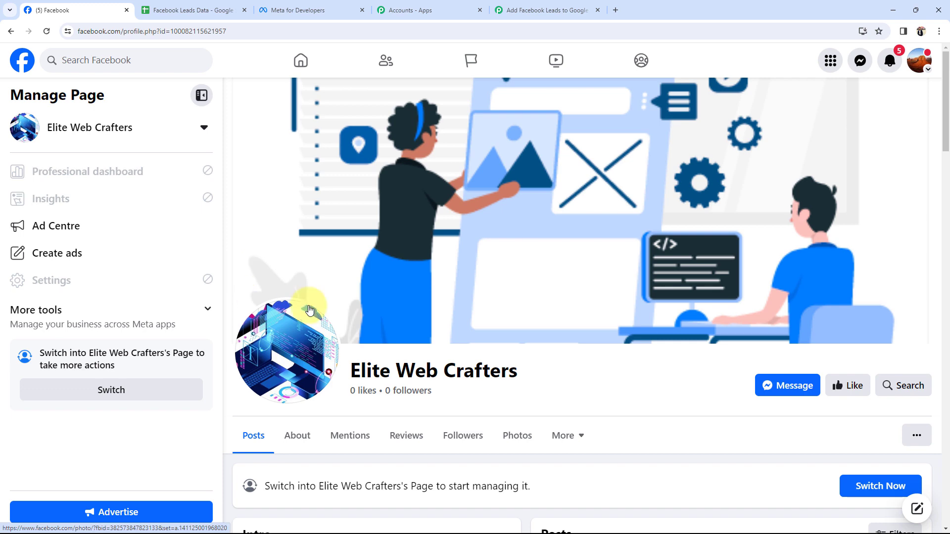
{"action": "left_click", "coordinate": [499, 9]}
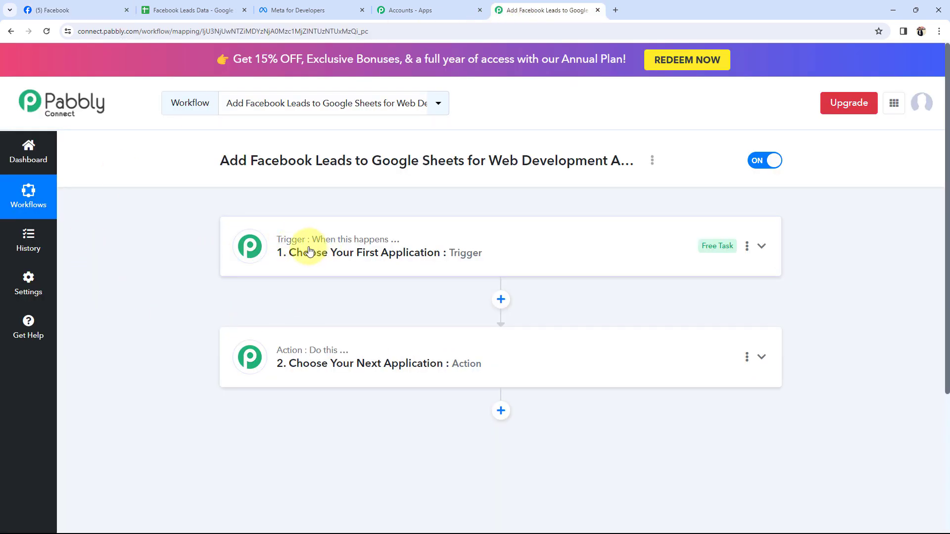
- Set the trigger app to Facebook Lead Ads with the New Lead (Instant) event
{"action": "left_click", "coordinate": [301, 248]}
{"action": "left_click", "coordinate": [272, 318]}
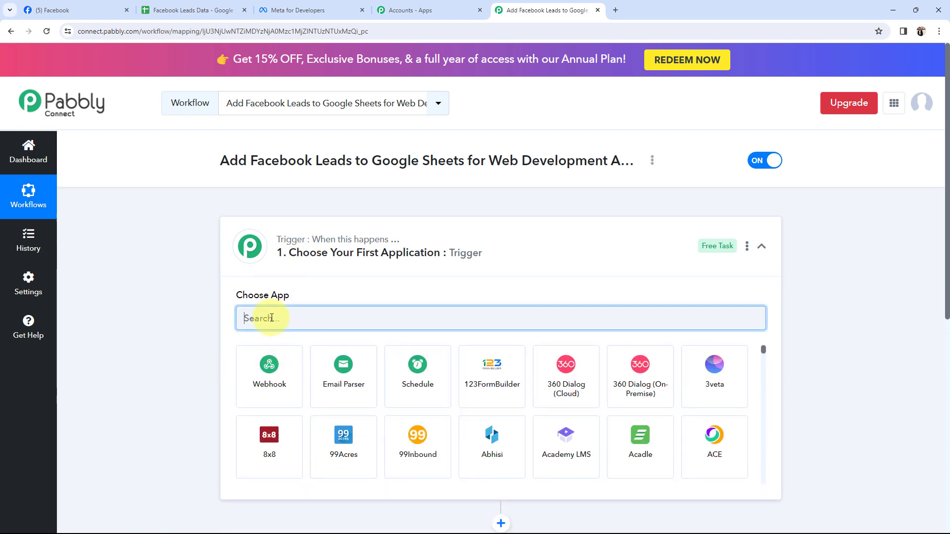
{"action": "type", "text": "facce"}
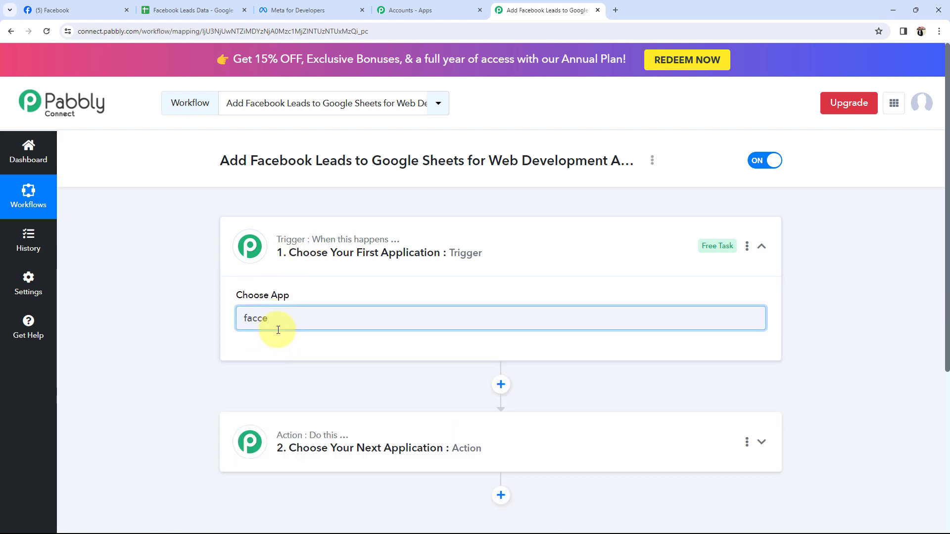
{"action": "key", "text": "BackSpace"}
{"action": "key", "text": "BackSpace"}
{"action": "left_click", "coordinate": [340, 375]}
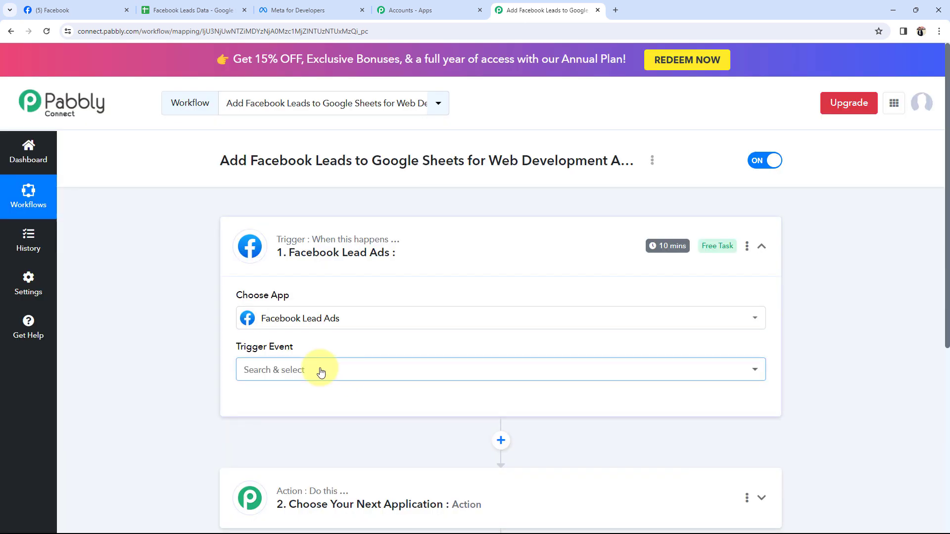
{"action": "left_click", "coordinate": [318, 371]}
{"action": "left_click", "coordinate": [300, 431]}
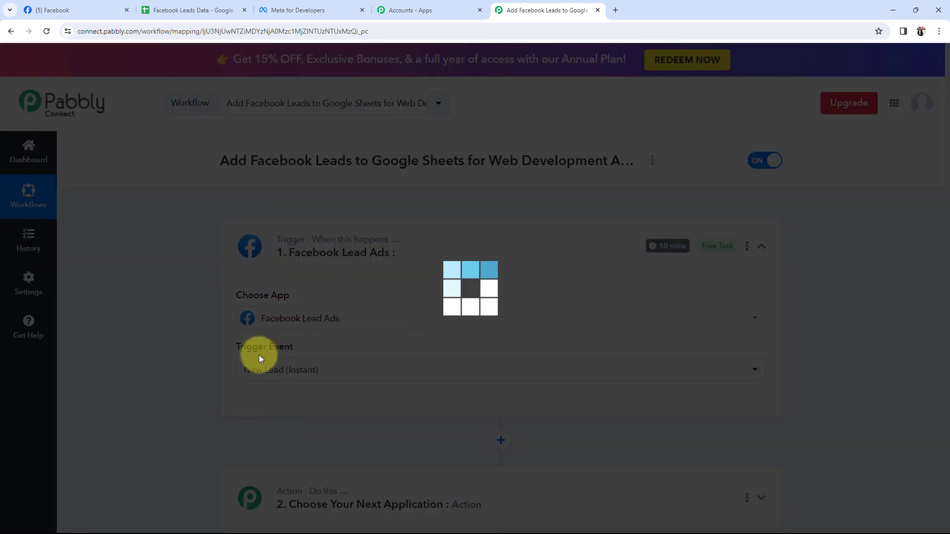
{"action": "scroll", "coordinate": [256, 380], "scroll_direction": "down", "scroll_amount": 5}
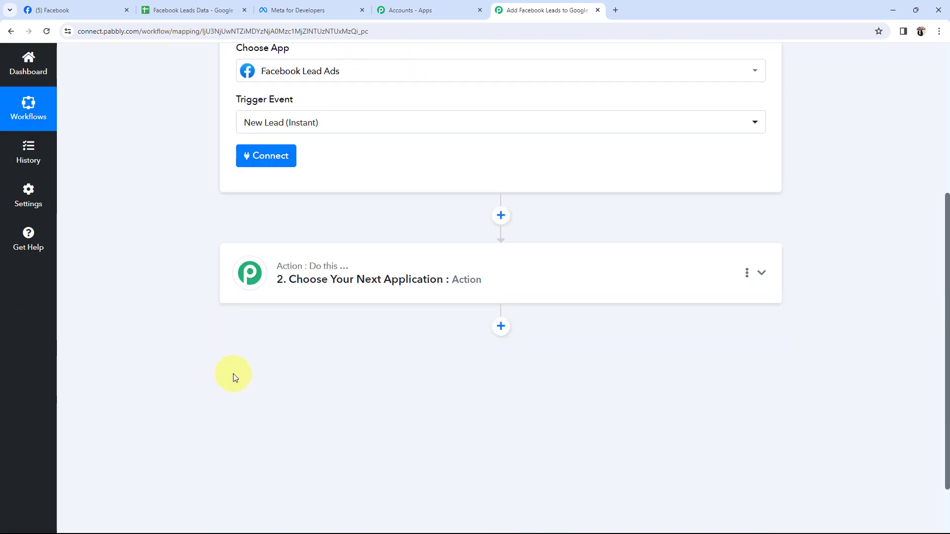
- Make the action step Google Sheets with the Add New Row event and collapse its card
{"action": "left_click", "coordinate": [280, 298]}
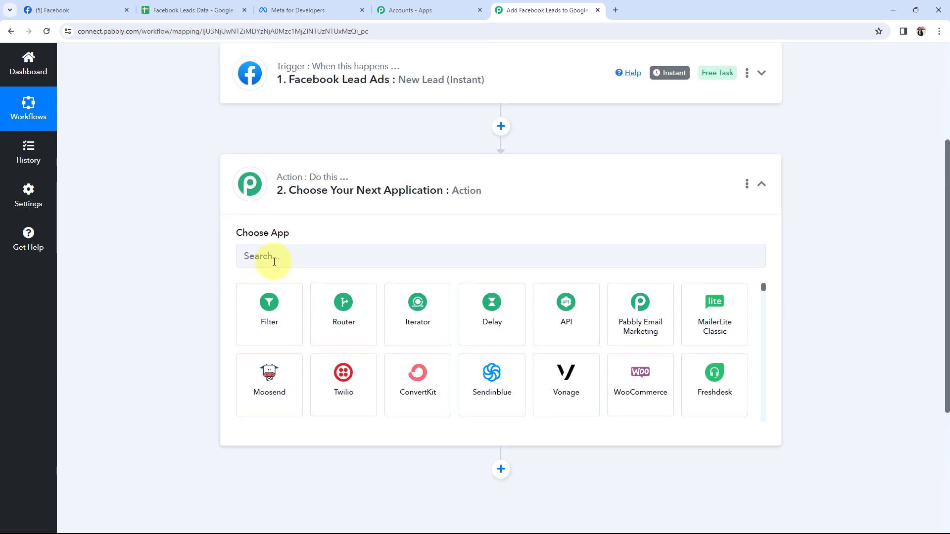
{"action": "left_click", "coordinate": [272, 263]}
{"action": "type", "text": "shet"}
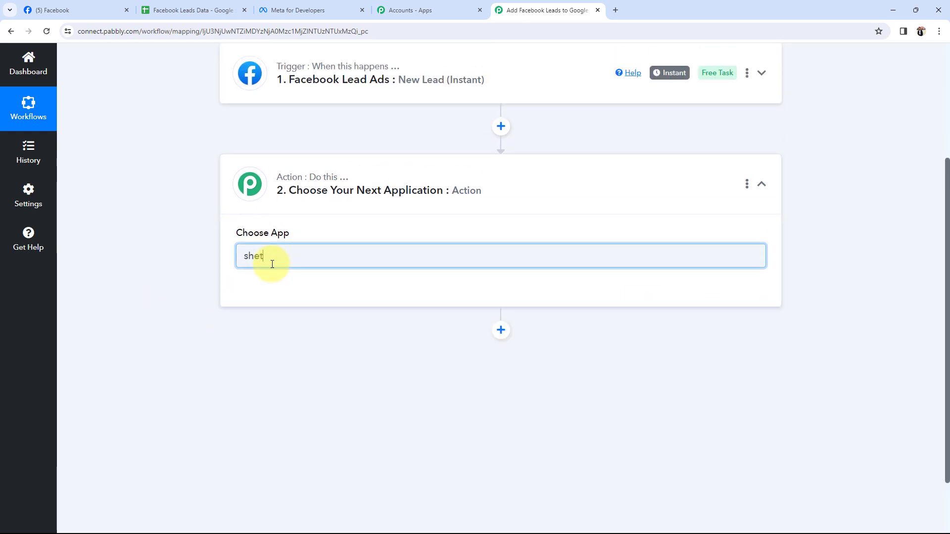
{"action": "key", "text": "BackSpace"}
{"action": "left_click", "coordinate": [271, 312]}
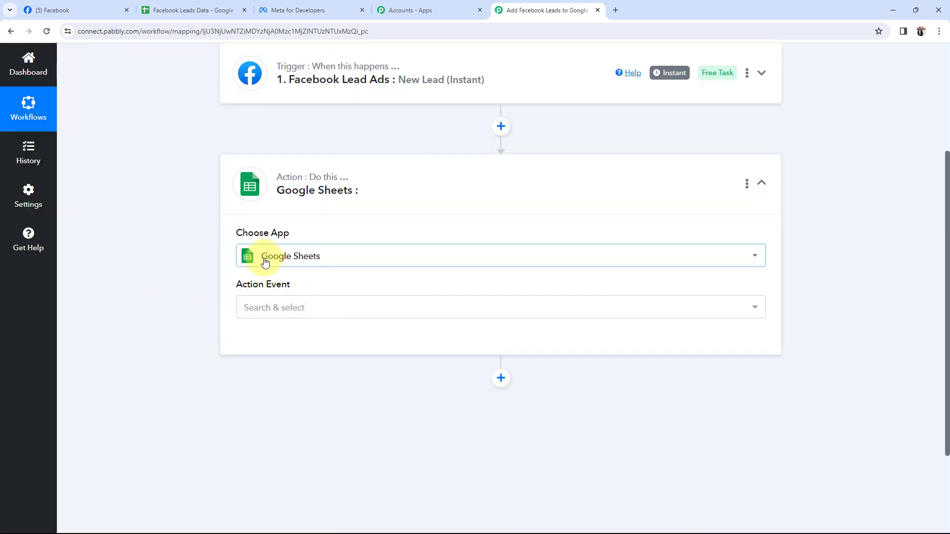
{"action": "left_click", "coordinate": [244, 323]}
{"action": "left_click", "coordinate": [270, 131]}
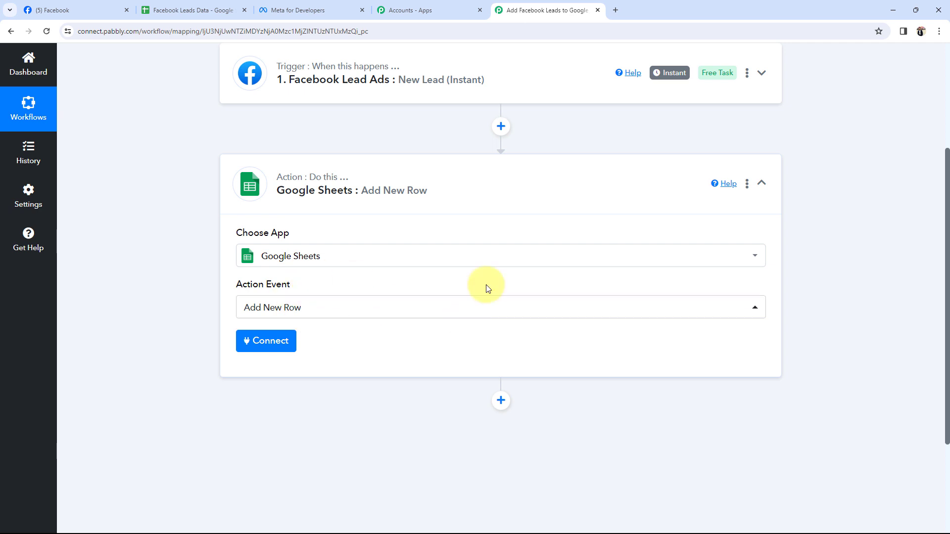
{"action": "left_click", "coordinate": [366, 200]}
{"action": "scroll", "coordinate": [190, 255], "scroll_direction": "up", "scroll_amount": 4}
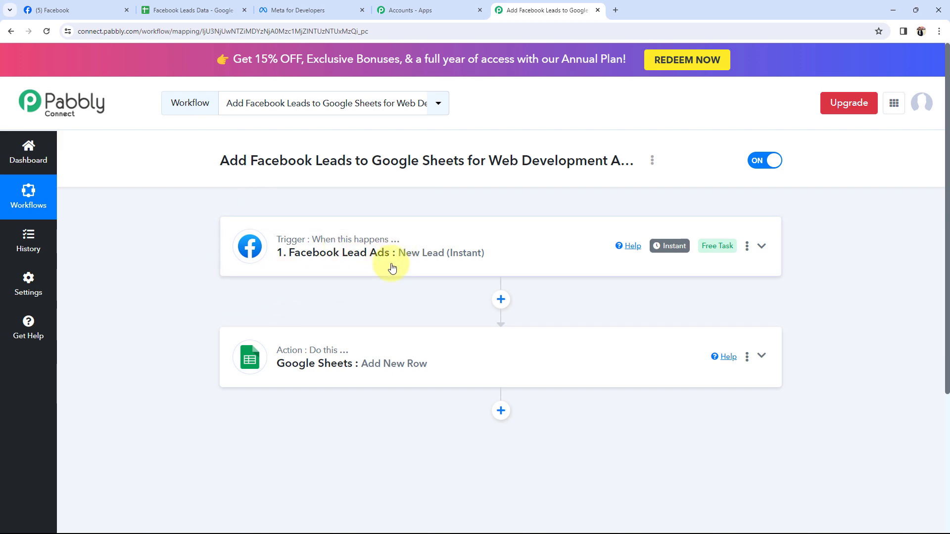
{"action": "key", "text": "ctrl+1"}
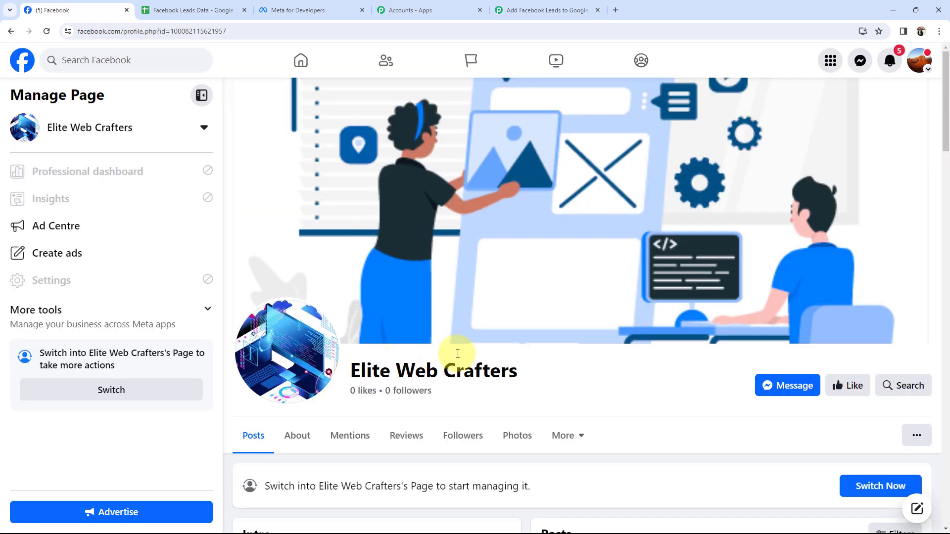
{"action": "left_click", "coordinate": [537, 10]}
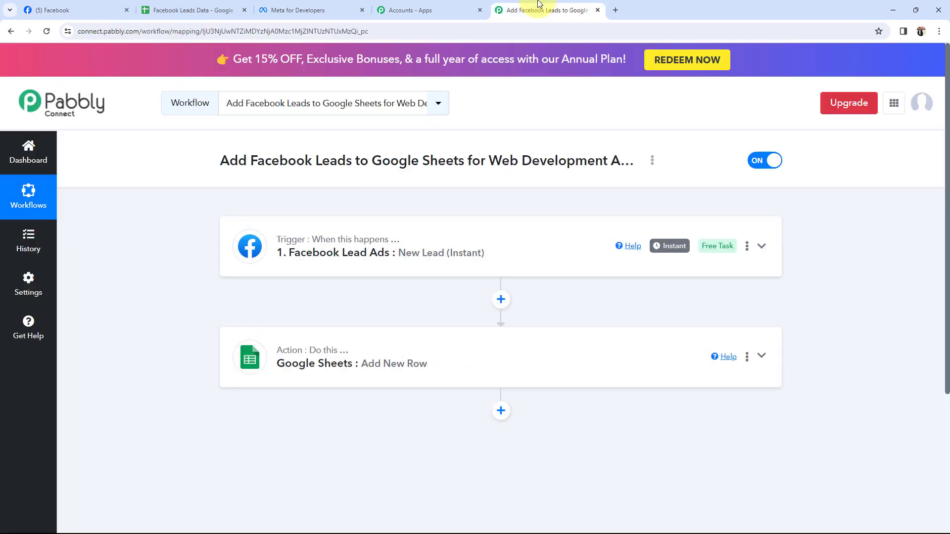
- Connect the Facebook Lead Ads trigger through a newly added, authorized account connection
{"action": "left_click", "coordinate": [289, 254]}
{"action": "scroll", "coordinate": [209, 378], "scroll_direction": "down", "scroll_amount": 2}
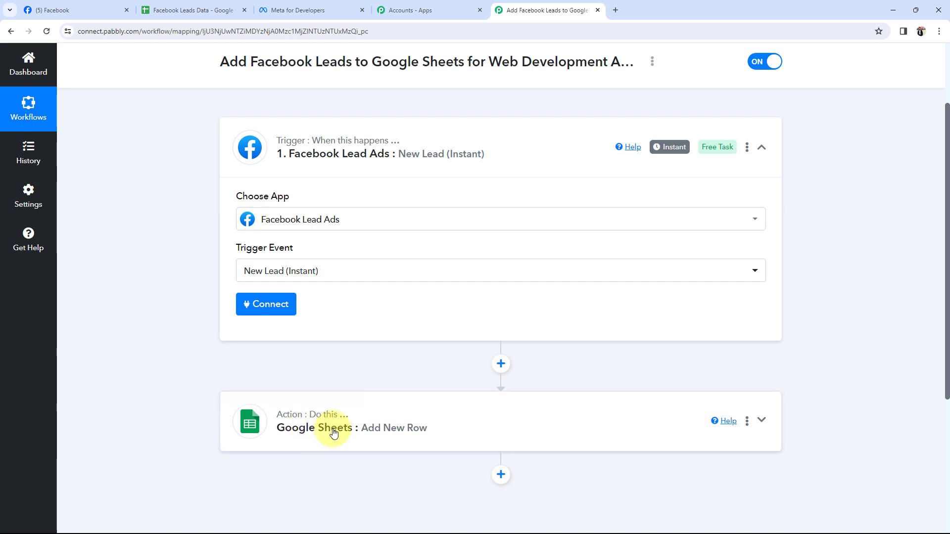
{"action": "left_click", "coordinate": [255, 312]}
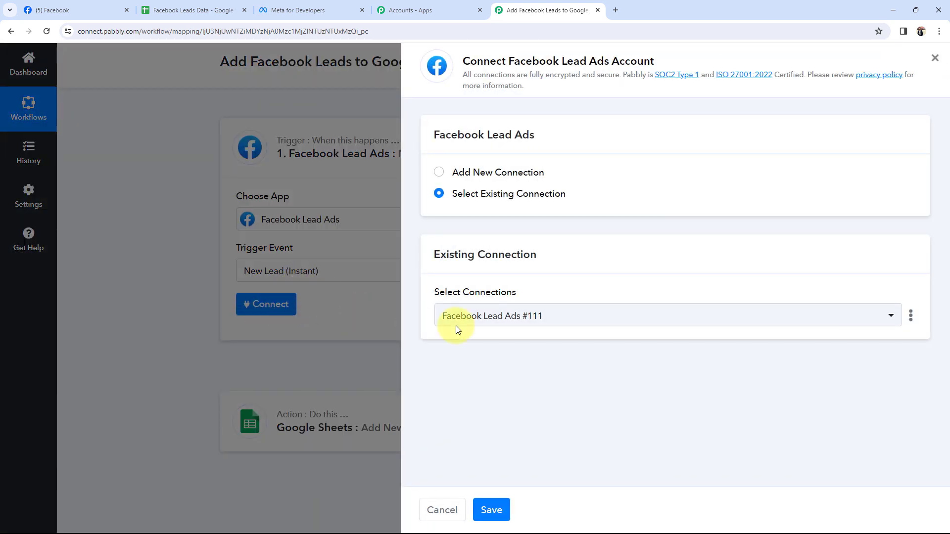
{"action": "left_click", "coordinate": [439, 174]}
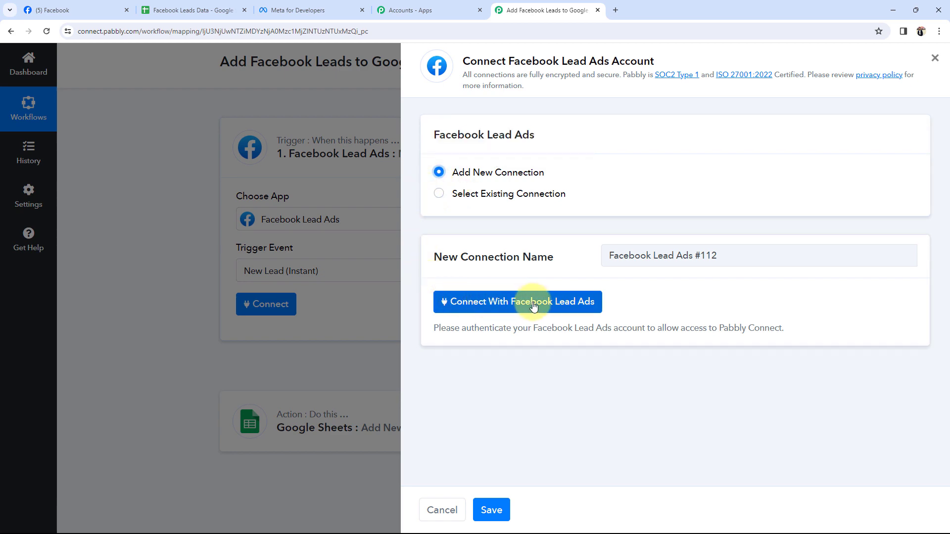
{"action": "left_click", "coordinate": [74, 10]}
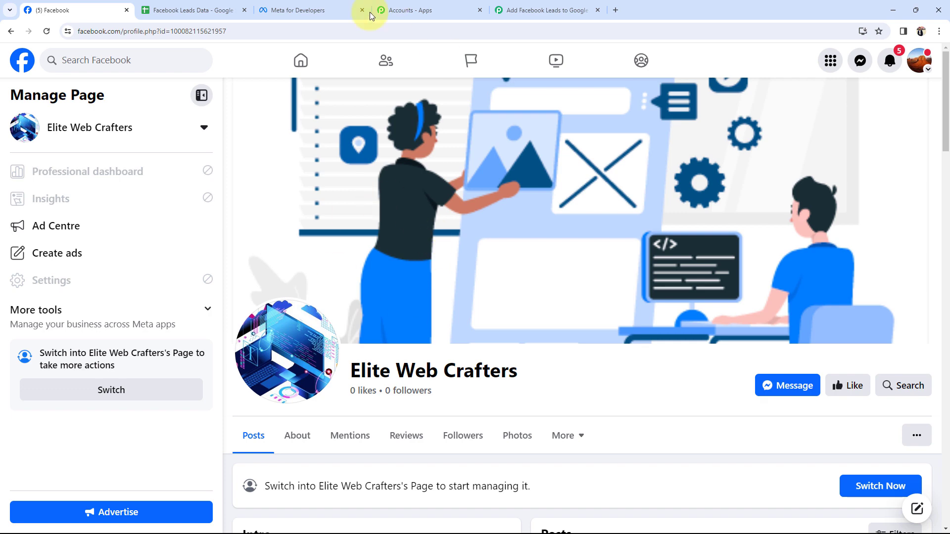
{"action": "left_click", "coordinate": [544, 10]}
{"action": "left_click", "coordinate": [445, 301]}
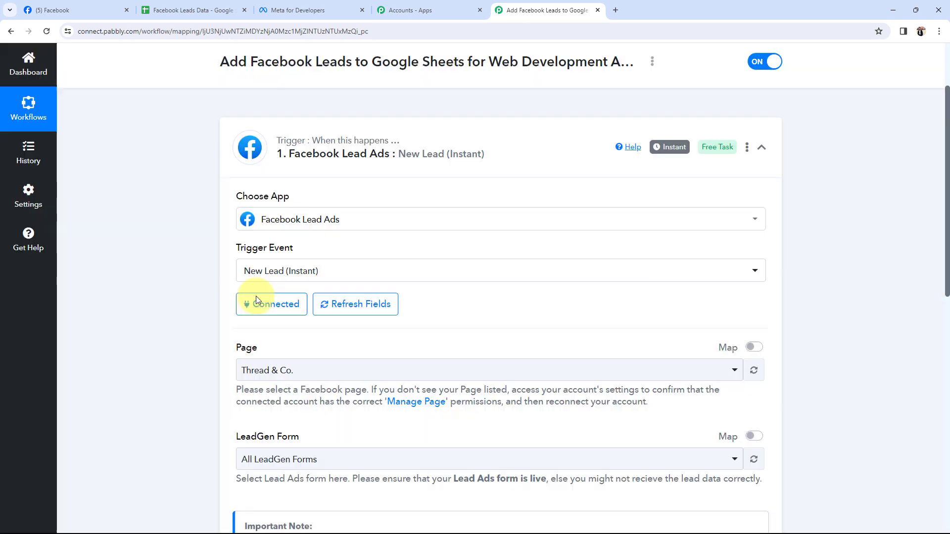
- Change the trigger's Facebook Page from Thread & Co. to Elite Web Crafters
{"action": "left_click", "coordinate": [74, 10]}
{"action": "left_click", "coordinate": [573, 6]}
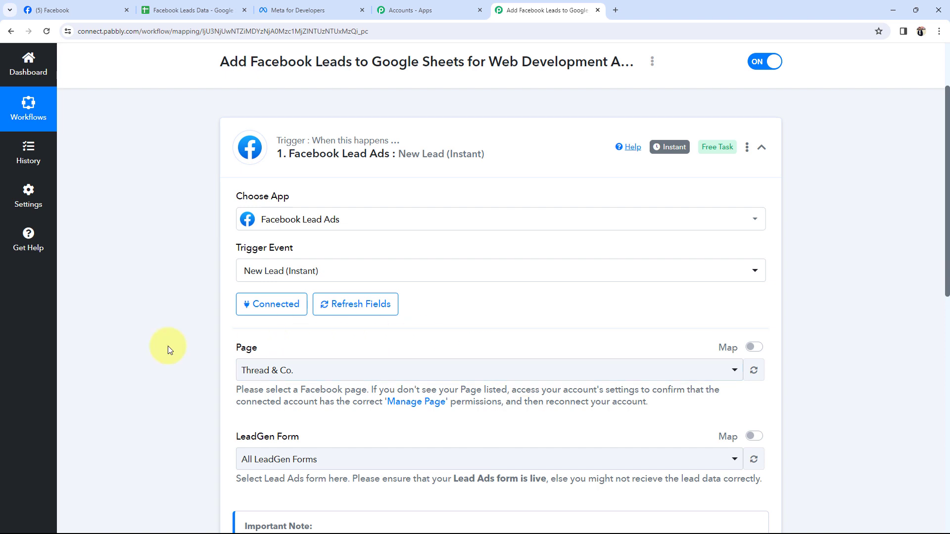
{"action": "scroll", "coordinate": [215, 352], "scroll_direction": "down", "scroll_amount": 2}
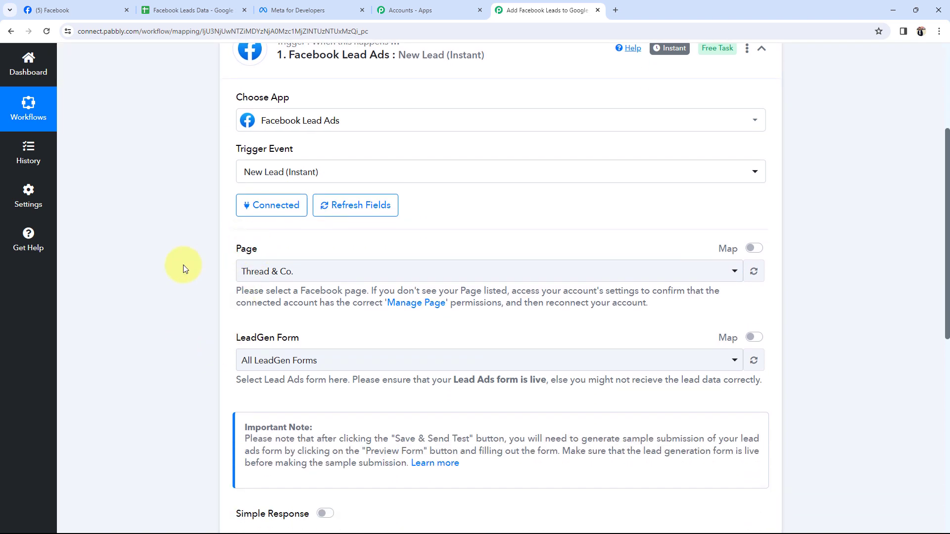
{"action": "scroll", "coordinate": [183, 254], "scroll_direction": "down", "scroll_amount": 3}
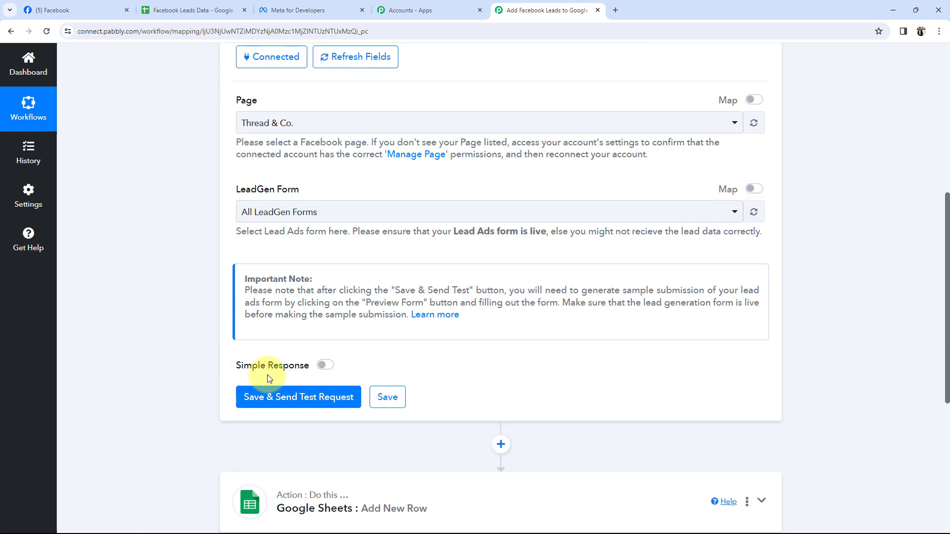
{"action": "scroll", "coordinate": [201, 361], "scroll_direction": "up", "scroll_amount": 2}
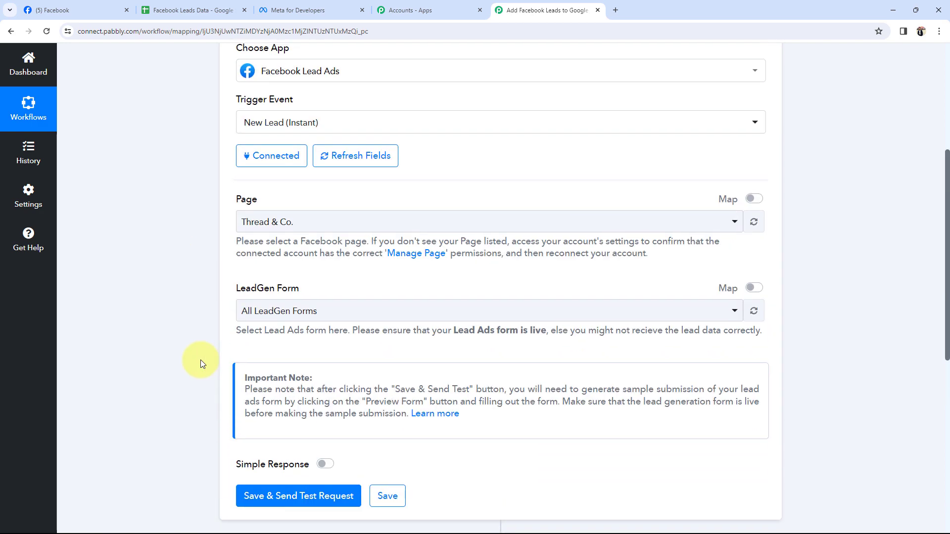
{"action": "mouse_move", "coordinate": [490, 222]}
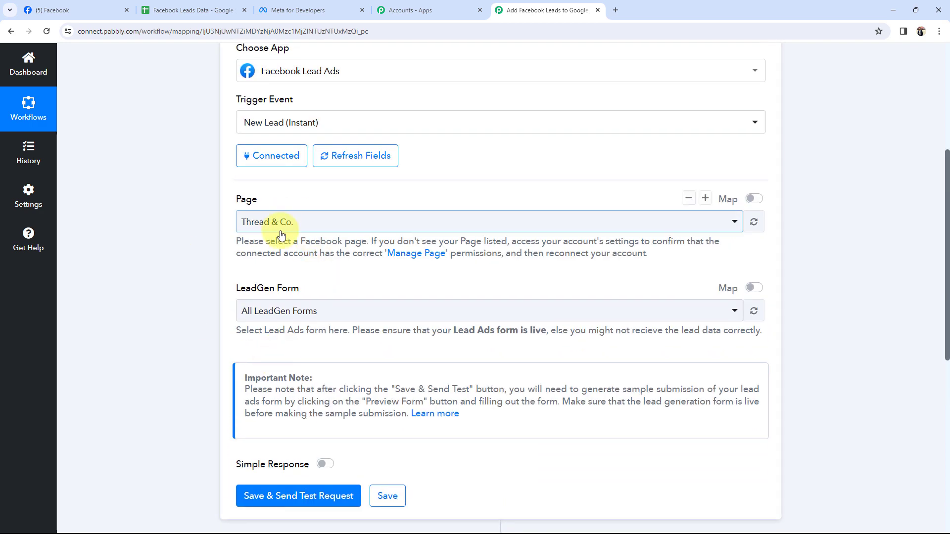
{"action": "left_click", "coordinate": [276, 224]}
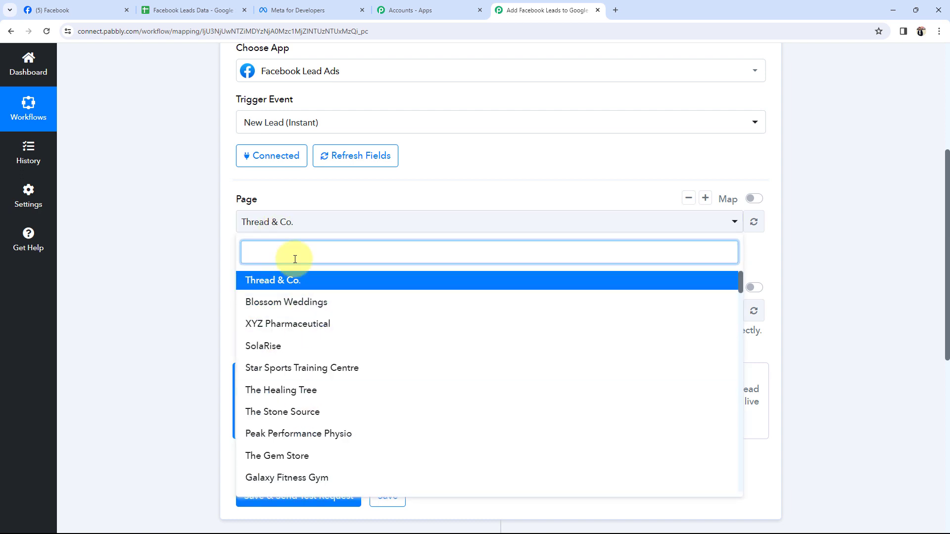
{"action": "type", "text": "el"}
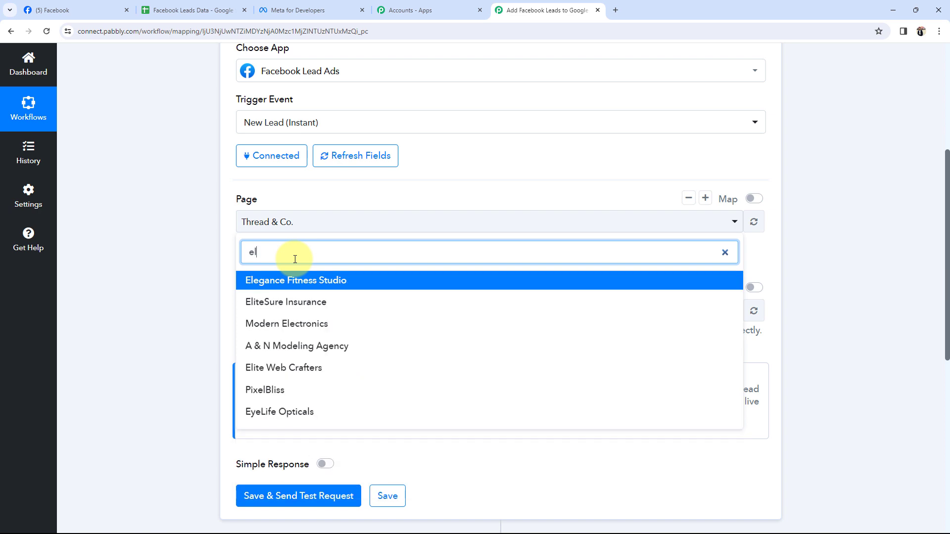
{"action": "type", "text": "i"}
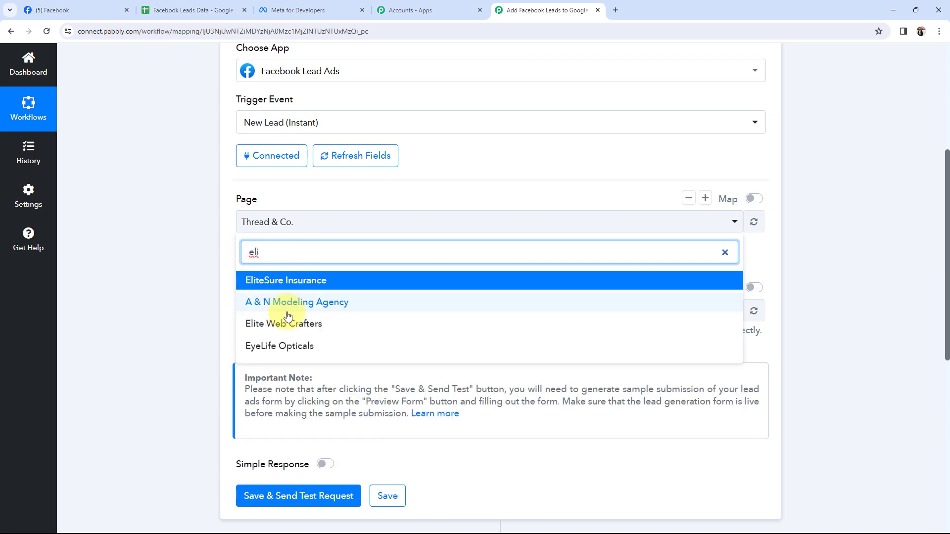
{"action": "left_click", "coordinate": [283, 323]}
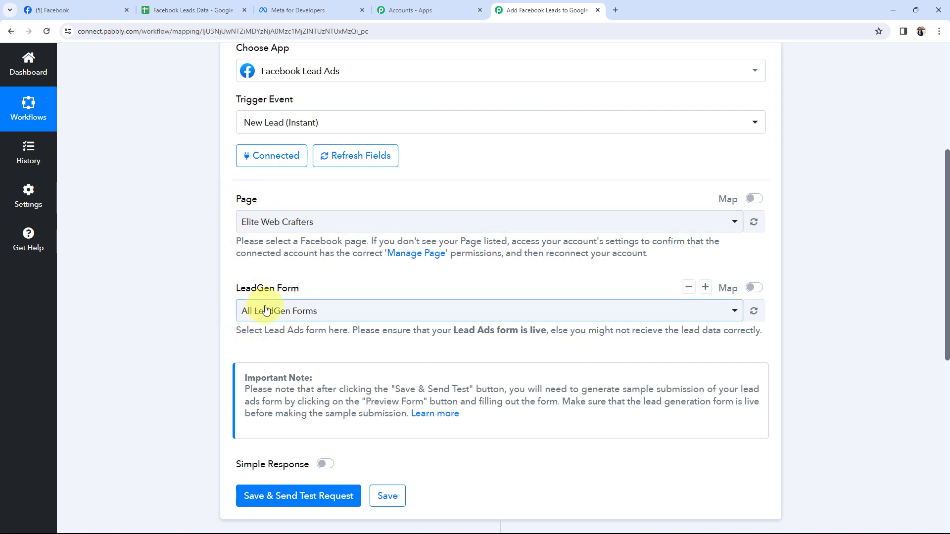
- Choose Lead Form as the LeadGen Form, then Save & Send Test Request
{"action": "left_click_drag", "start_coordinate": [231, 288], "coordinate": [303, 292]}
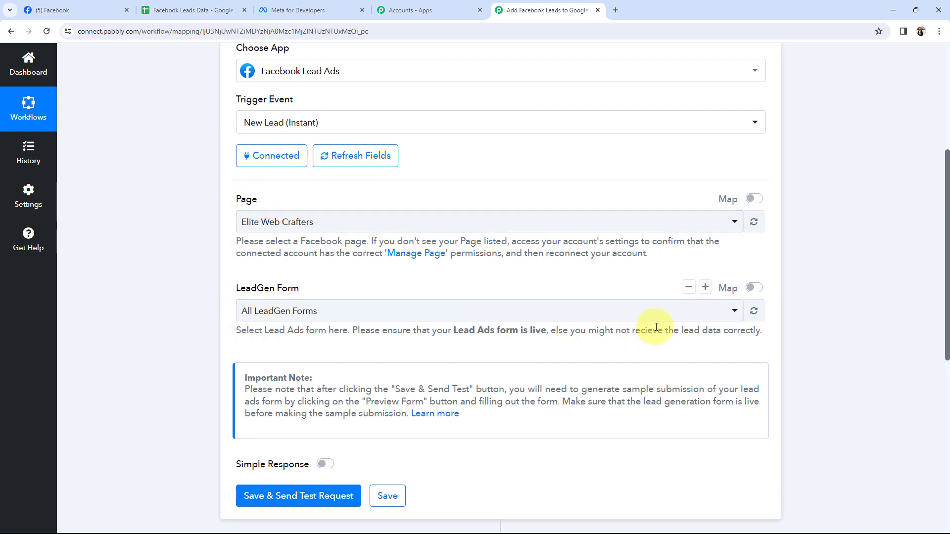
{"action": "left_click", "coordinate": [677, 317]}
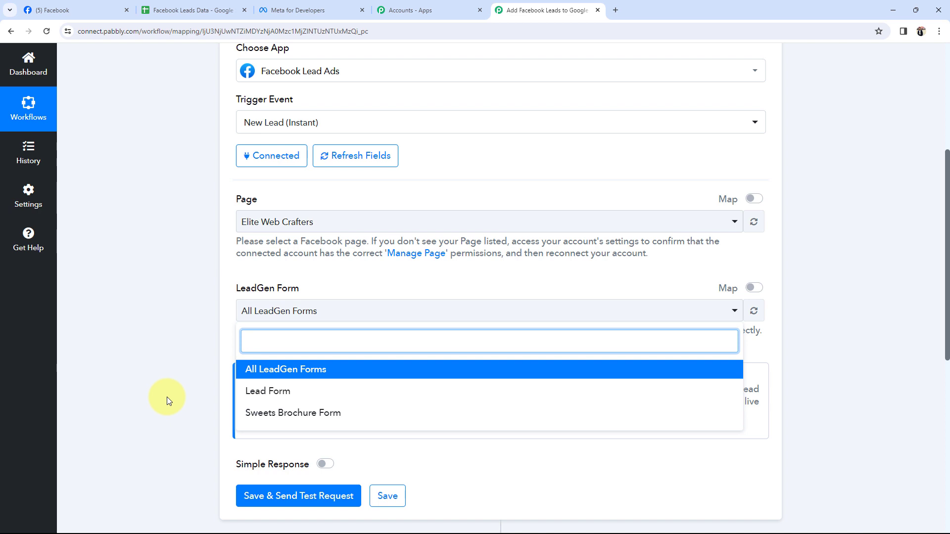
{"action": "left_click", "coordinate": [163, 10]}
{"action": "left_click", "coordinate": [500, 10]}
{"action": "left_click", "coordinate": [250, 391]}
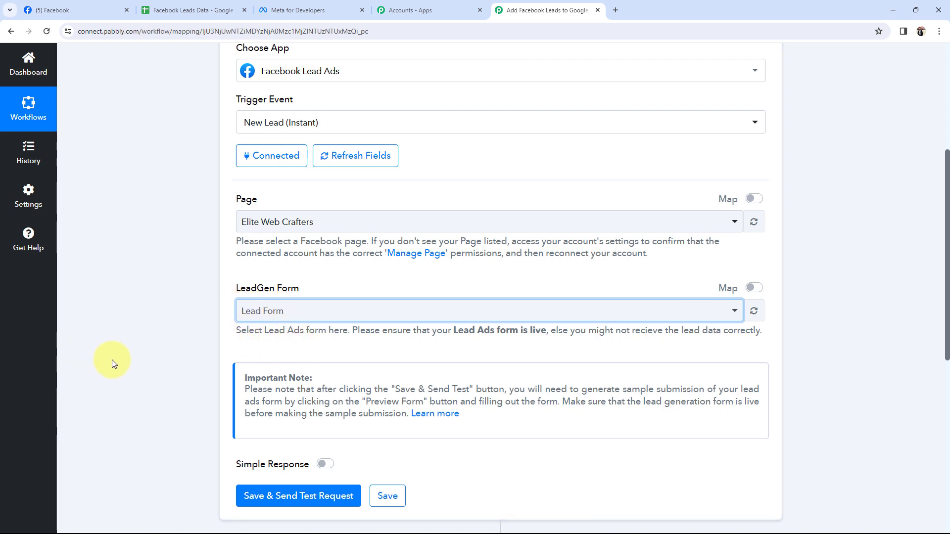
{"action": "scroll", "coordinate": [198, 416], "scroll_direction": "down", "scroll_amount": 1}
{"action": "left_click", "coordinate": [267, 447]}
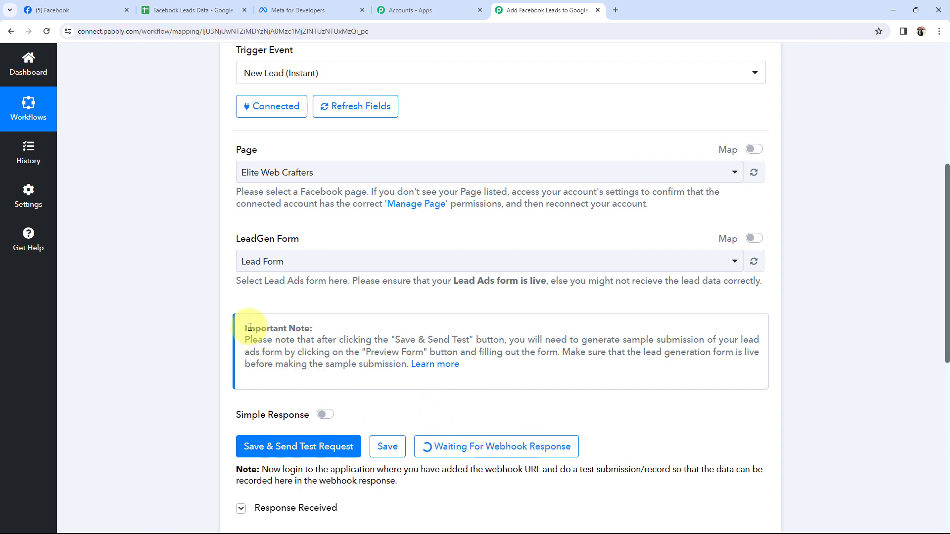
{"action": "left_click_drag", "start_coordinate": [245, 329], "coordinate": [313, 328]}
- Bring up the Meta for Developers homepage at developers.facebook.com while the trigger awaits a lead
{"action": "left_click", "coordinate": [204, 379]}
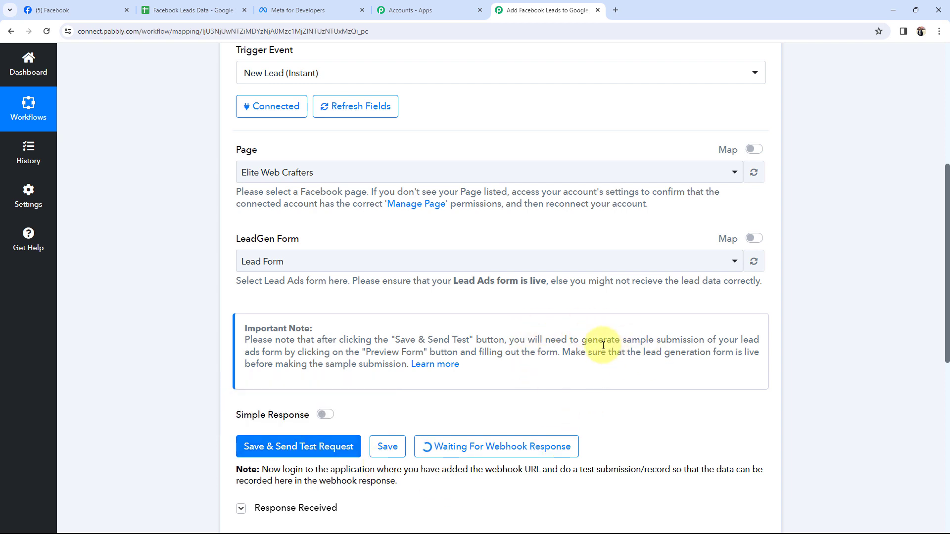
{"action": "left_click_drag", "start_coordinate": [604, 345], "coordinate": [700, 342]}
{"action": "left_click", "coordinate": [657, 394]}
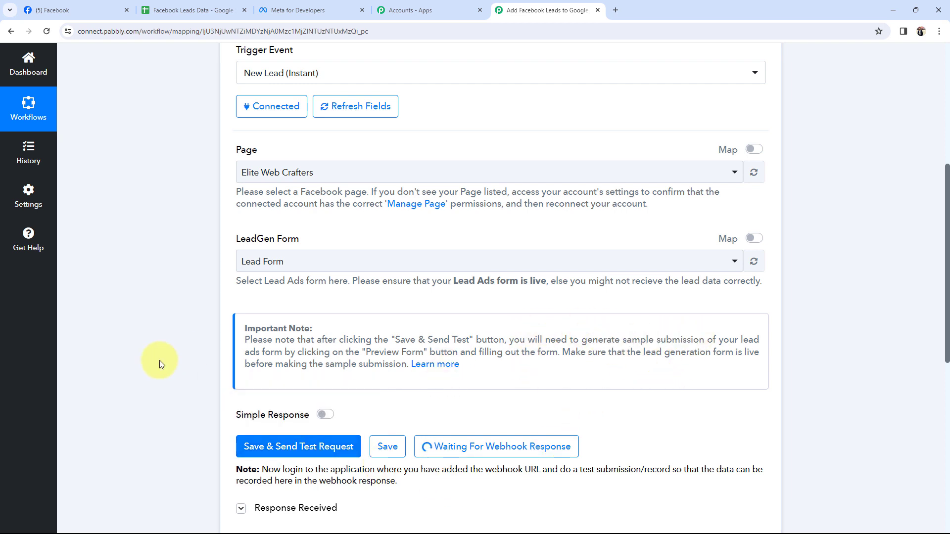
{"action": "scroll", "coordinate": [160, 364], "scroll_direction": "down", "scroll_amount": 1}
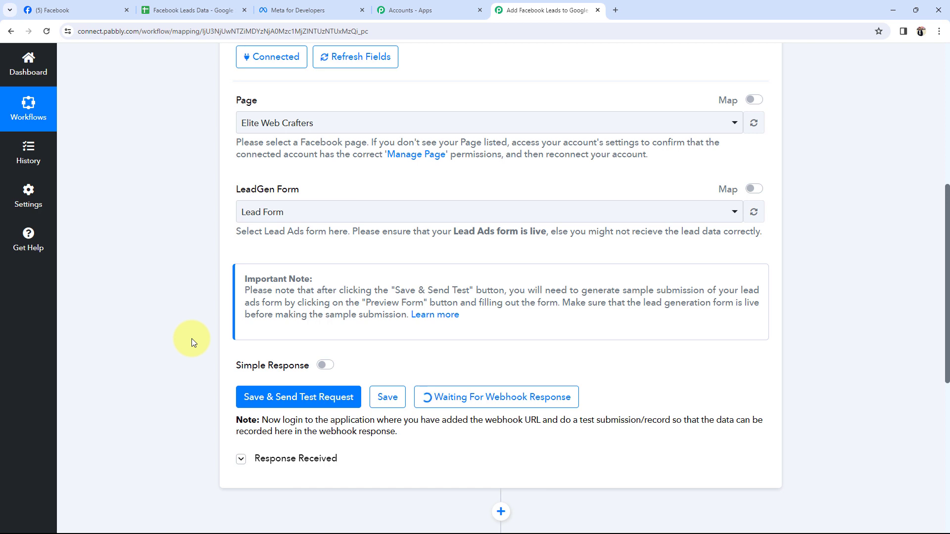
{"action": "scroll", "coordinate": [192, 338], "scroll_direction": "up", "scroll_amount": 1}
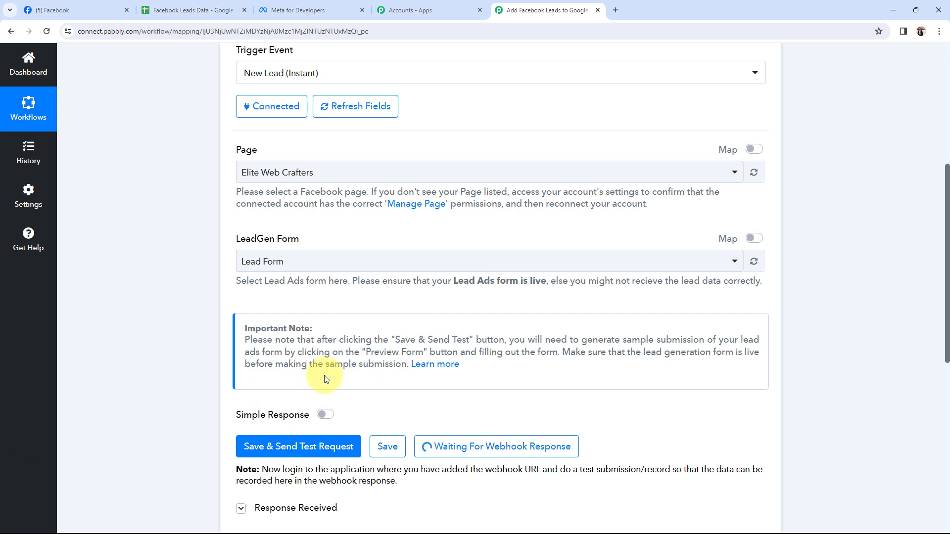
{"action": "left_click", "coordinate": [284, 10]}
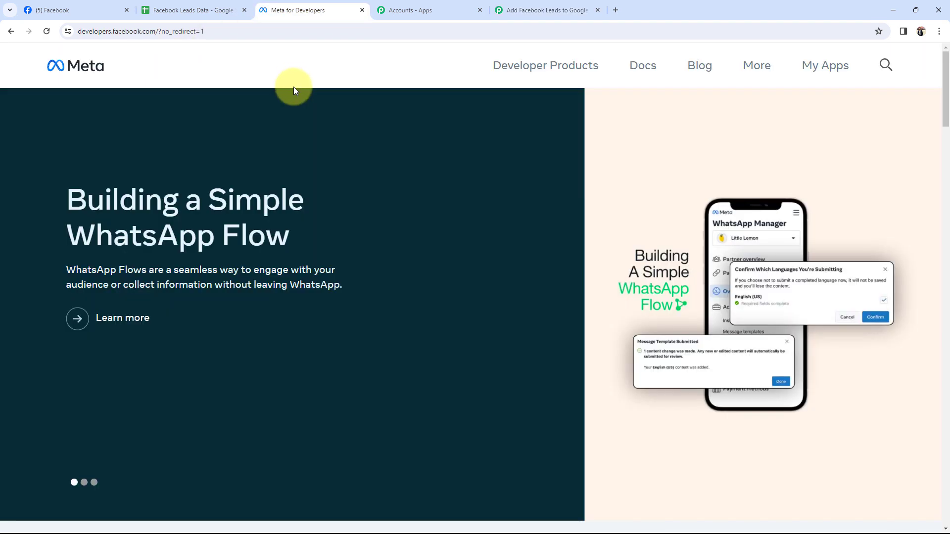
- Open the Lead Ads Testing Tool from the Meta for Developers tools page
{"action": "left_click", "coordinate": [822, 66]}
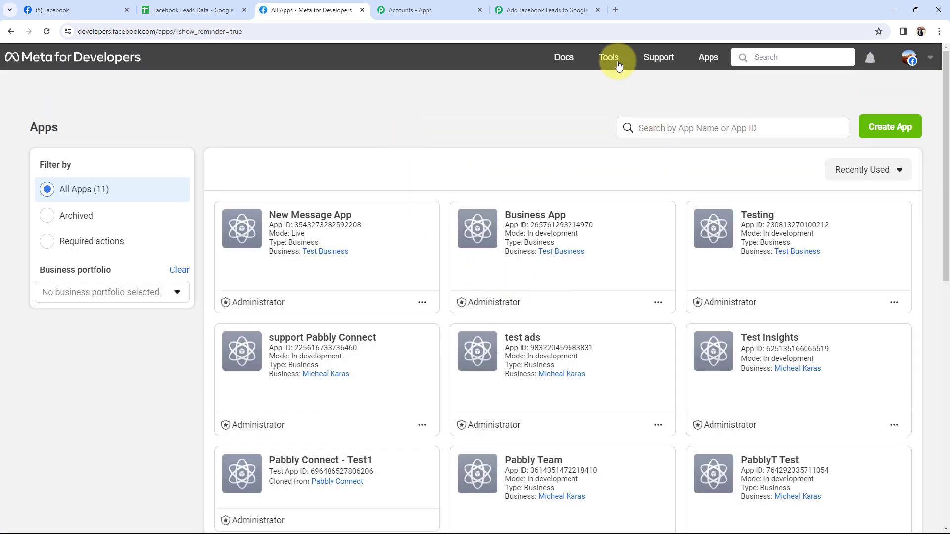
{"action": "left_click", "coordinate": [609, 57]}
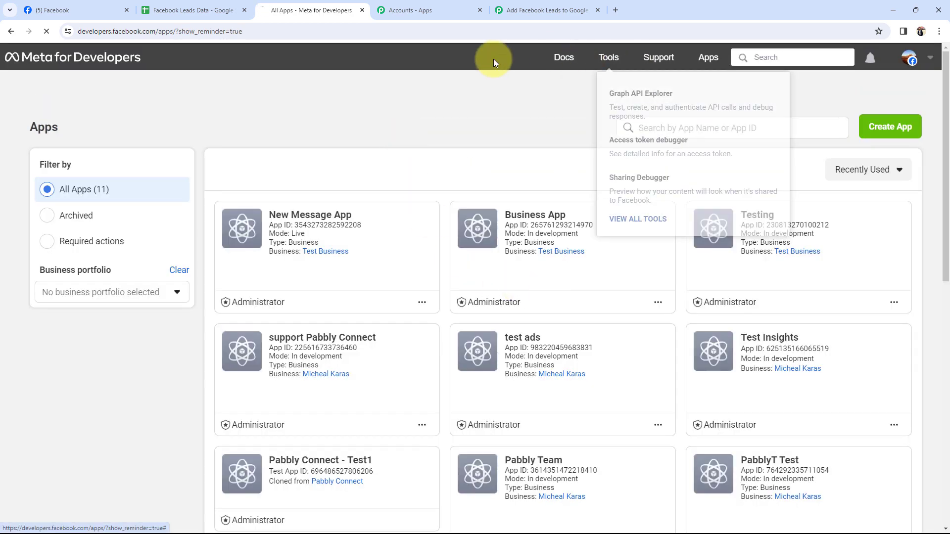
{"action": "scroll", "coordinate": [96, 335], "scroll_direction": "down", "scroll_amount": 5}
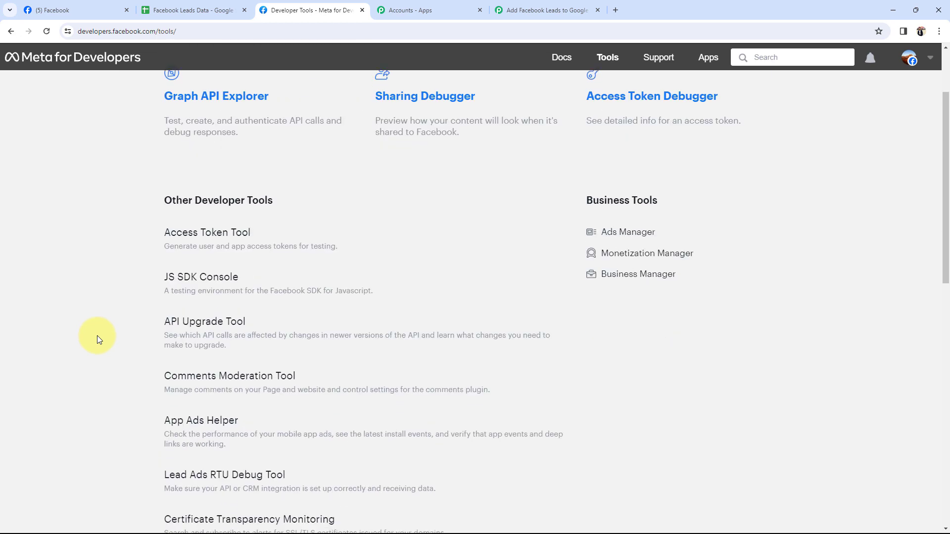
{"action": "left_click", "coordinate": [176, 341]}
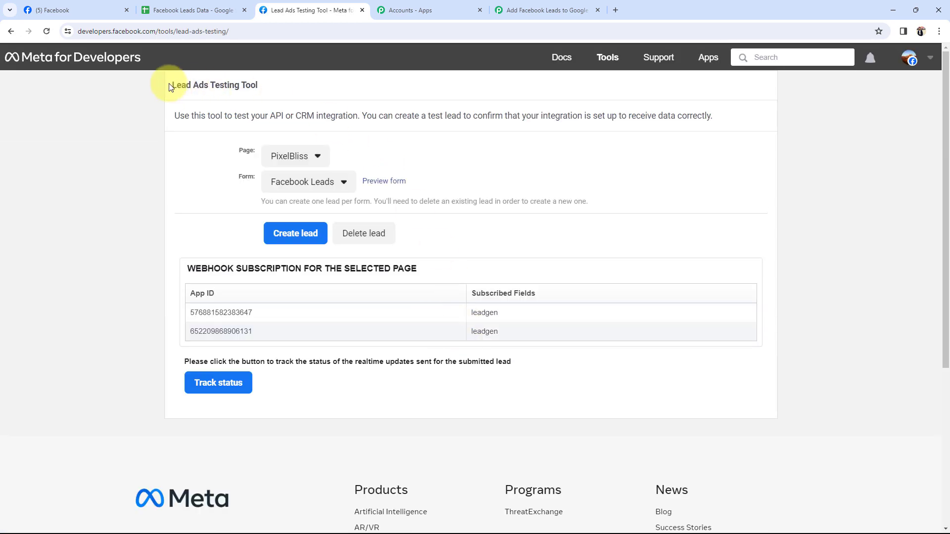
{"action": "left_click_drag", "start_coordinate": [199, 85], "coordinate": [265, 84]}
{"action": "left_click", "coordinate": [187, 200]}
- Select the Elite Web Crafters page and its Lead Form in the testing tool
{"action": "left_click", "coordinate": [271, 156]}
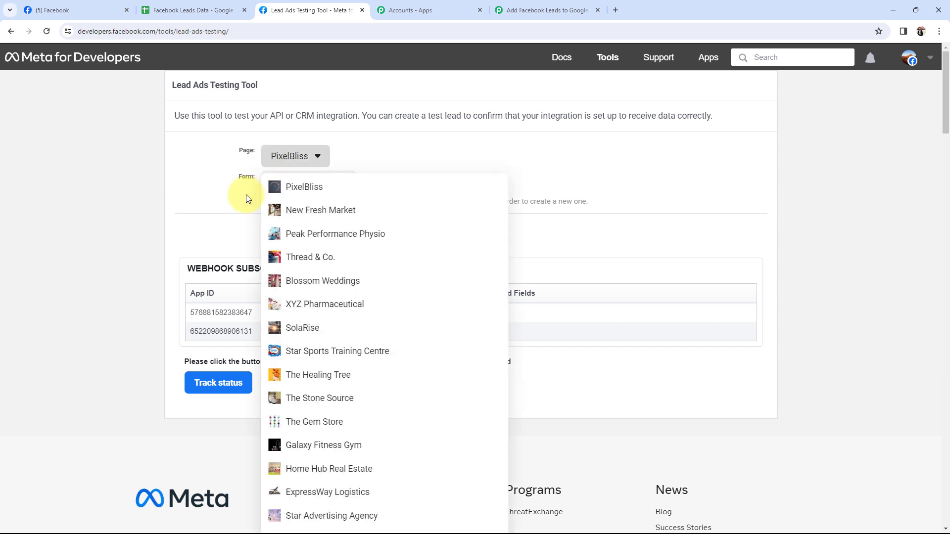
{"action": "key", "text": "ctrl+f"}
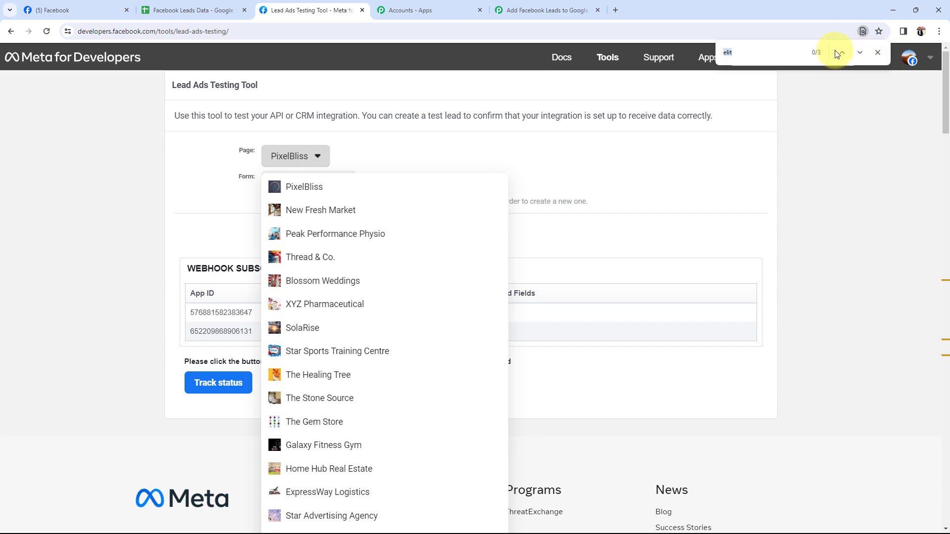
{"action": "left_click", "coordinate": [840, 53]}
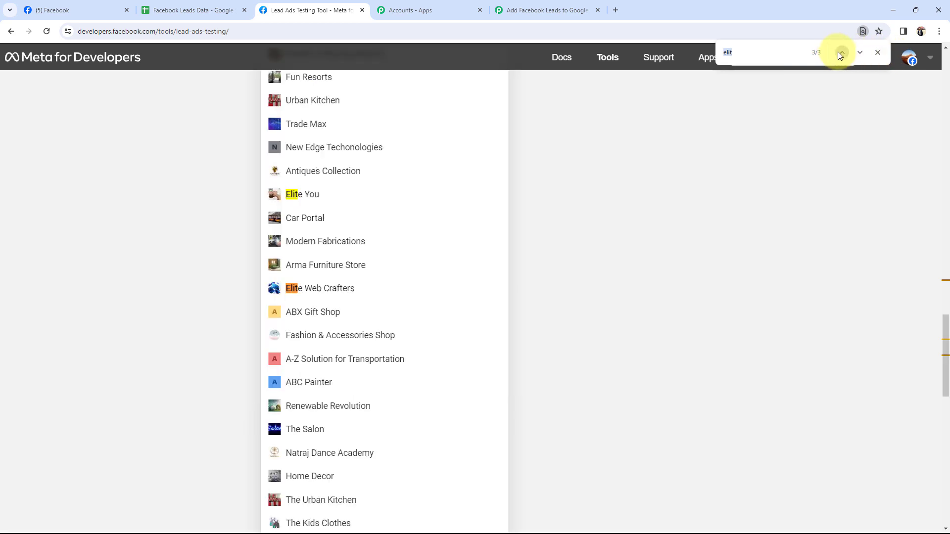
{"action": "left_click", "coordinate": [322, 287]}
{"action": "scroll", "coordinate": [191, 241], "scroll_direction": "up", "scroll_amount": 3}
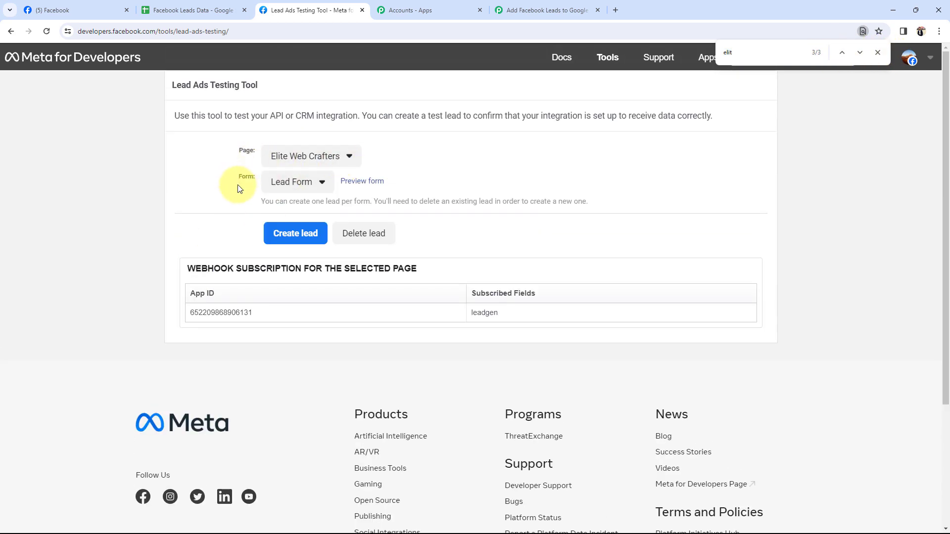
{"action": "left_click", "coordinate": [280, 192]}
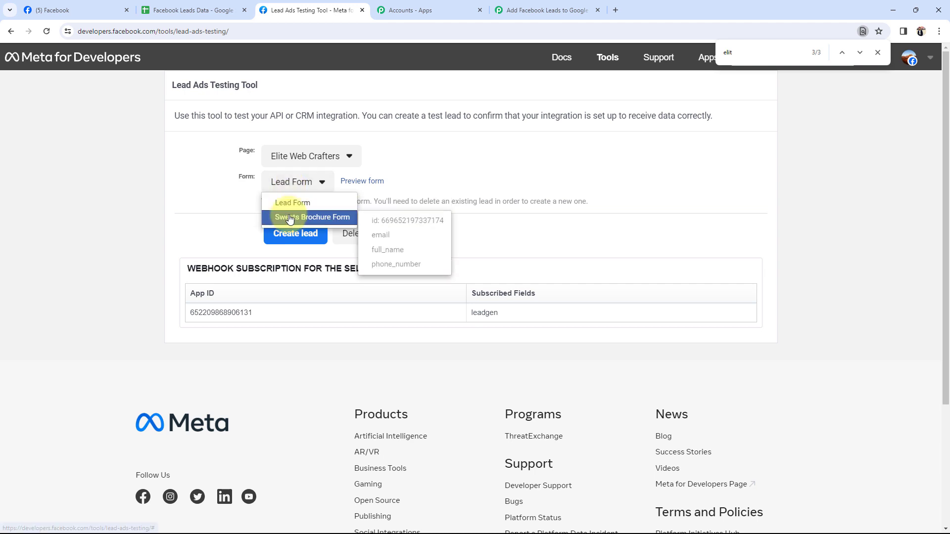
{"action": "left_click", "coordinate": [288, 204]}
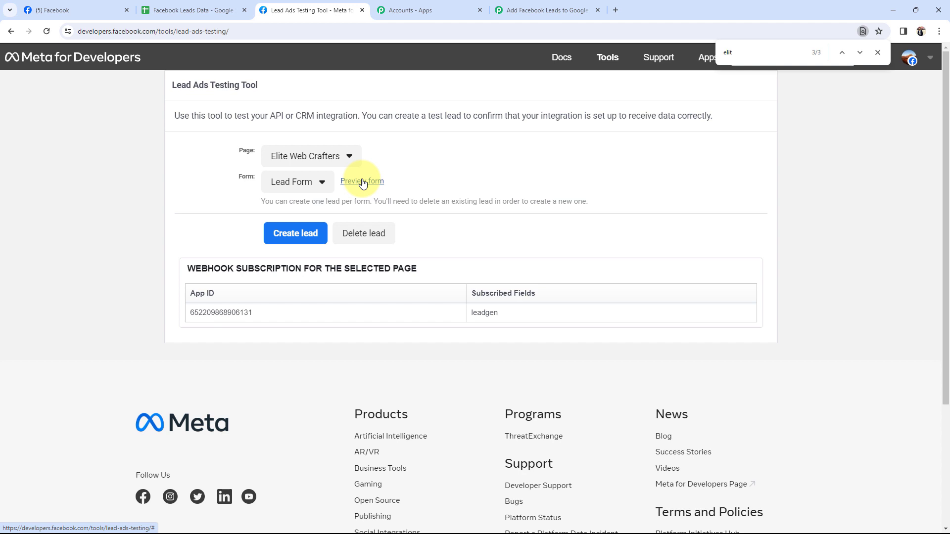
- Preview the Lead Form, submit a test lead, and go back to the Pabbly workflow
{"action": "left_click", "coordinate": [363, 182]}
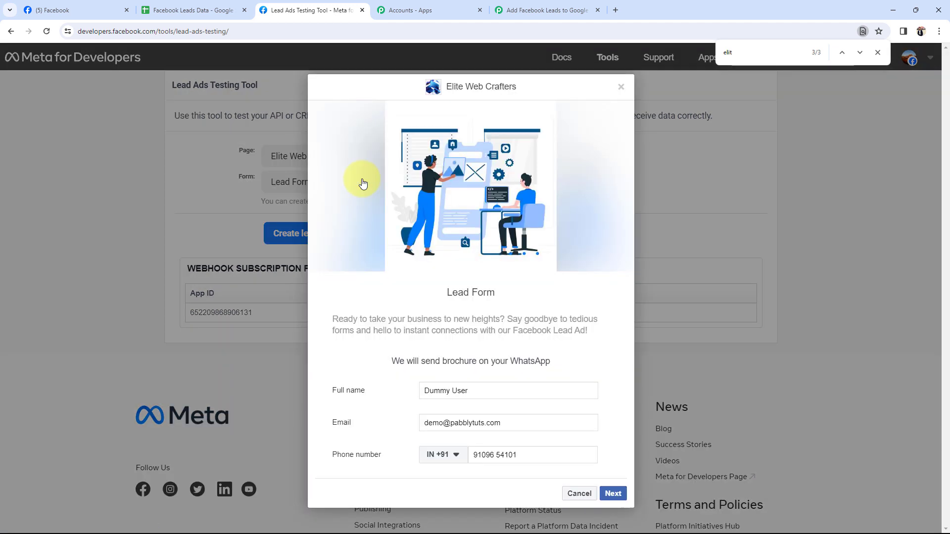
{"action": "left_click_drag", "start_coordinate": [435, 291], "coordinate": [510, 292]}
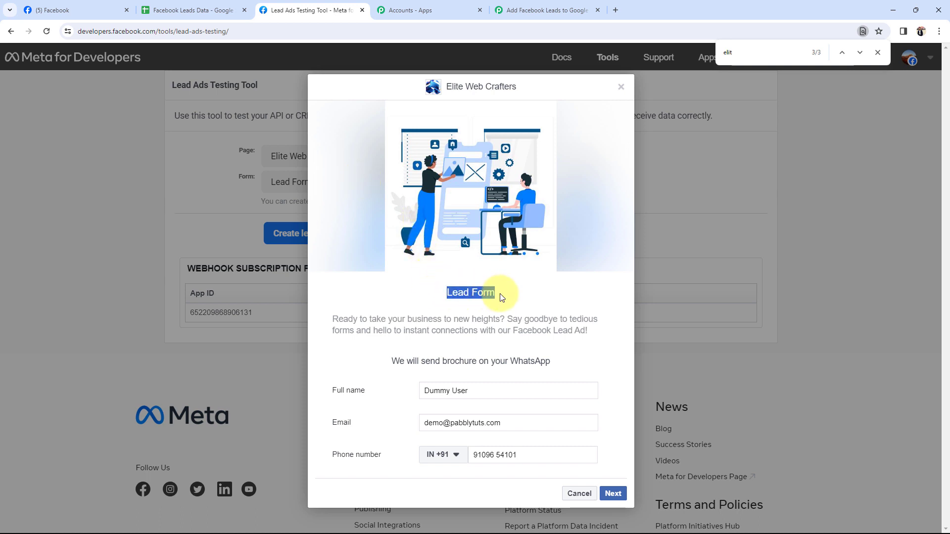
{"action": "left_click", "coordinate": [345, 303]}
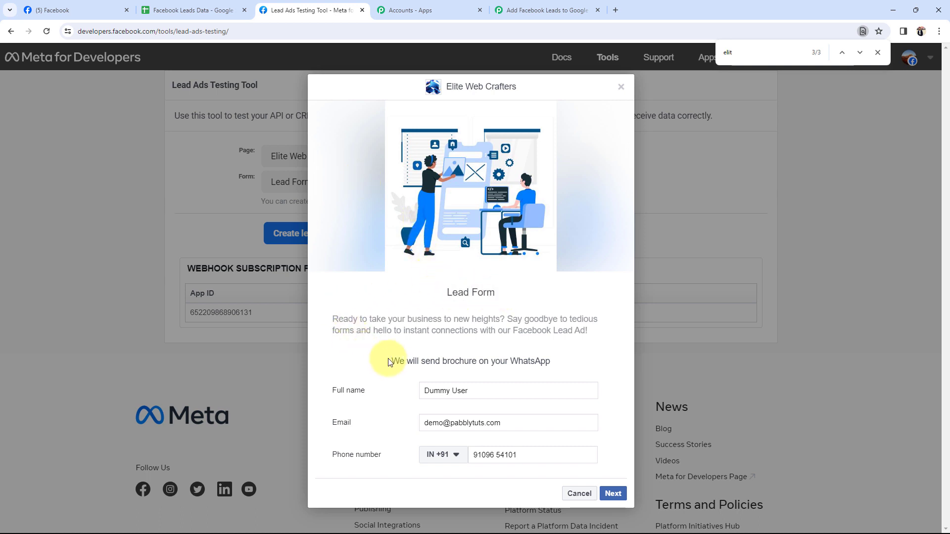
{"action": "left_click_drag", "start_coordinate": [389, 361], "coordinate": [559, 363]}
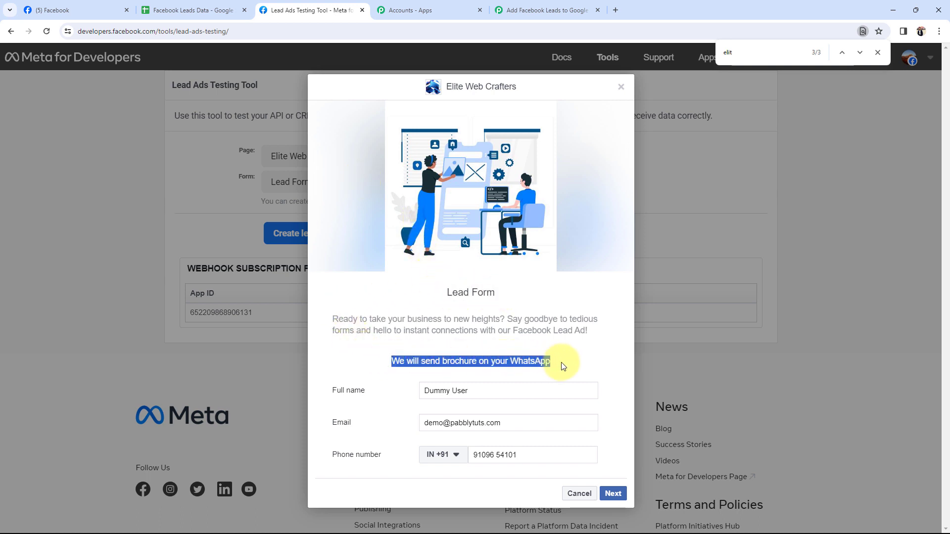
{"action": "left_click", "coordinate": [563, 366]}
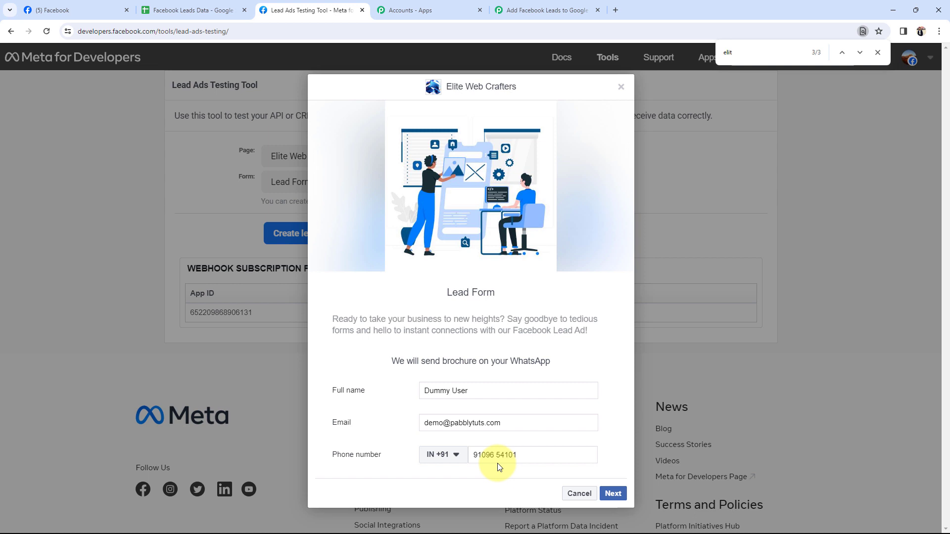
{"action": "left_click", "coordinate": [612, 493]}
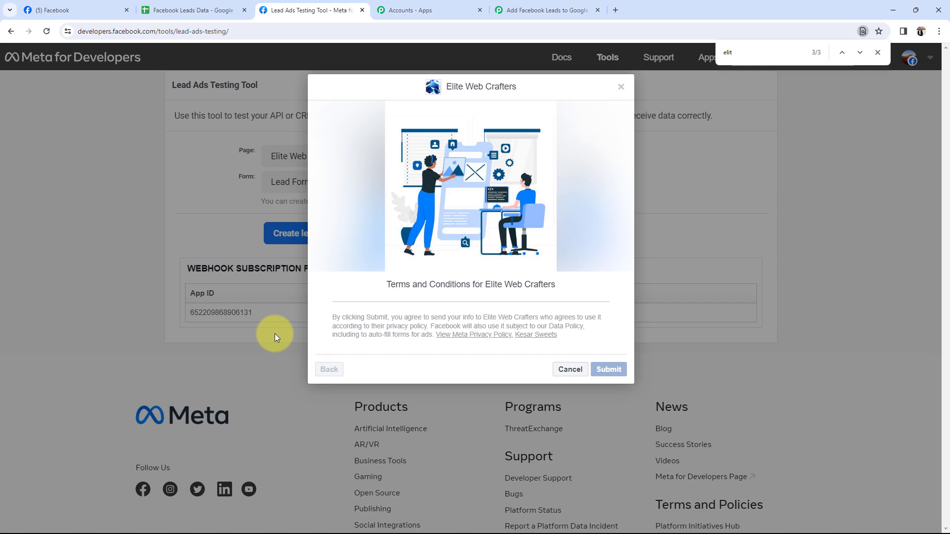
{"action": "left_click", "coordinate": [540, 386]}
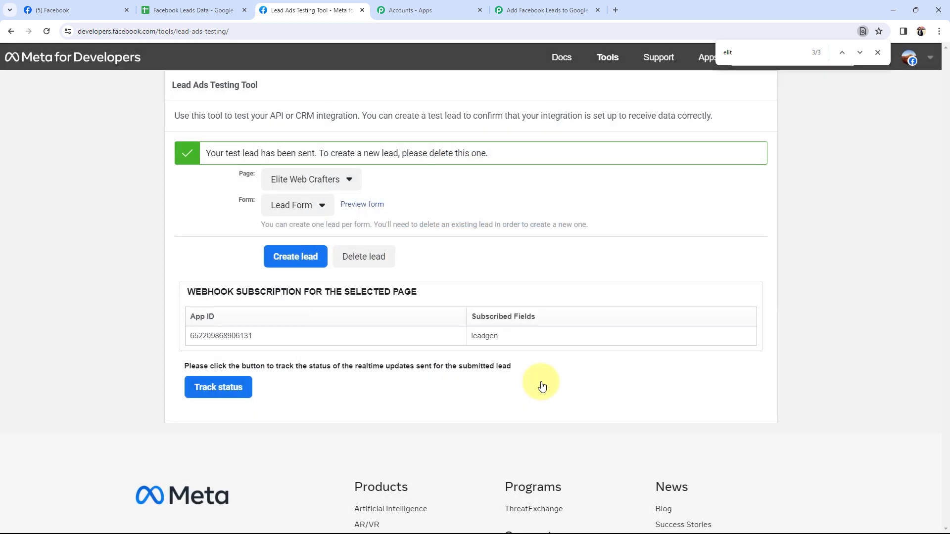
{"action": "left_click_drag", "start_coordinate": [207, 154], "coordinate": [311, 154]}
{"action": "left_click", "coordinate": [221, 244]}
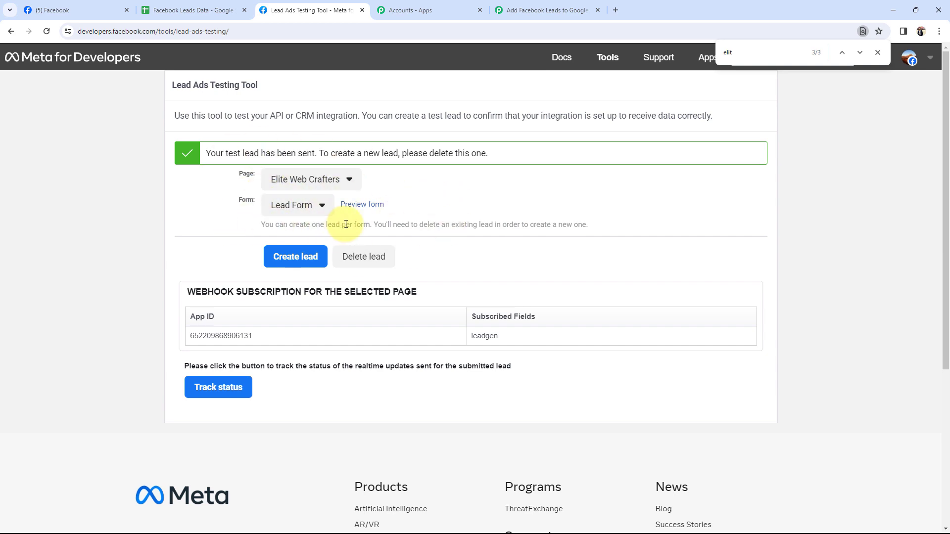
{"action": "left_click", "coordinate": [536, 10]}
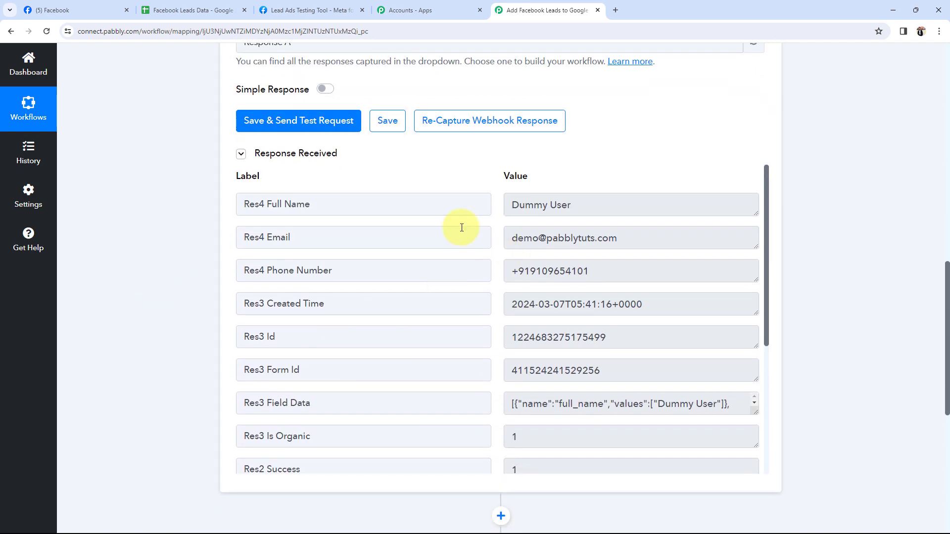
- Review the captured full name, email and phone number in the Response Received data
{"action": "scroll", "coordinate": [143, 205], "scroll_direction": "up", "scroll_amount": 4}
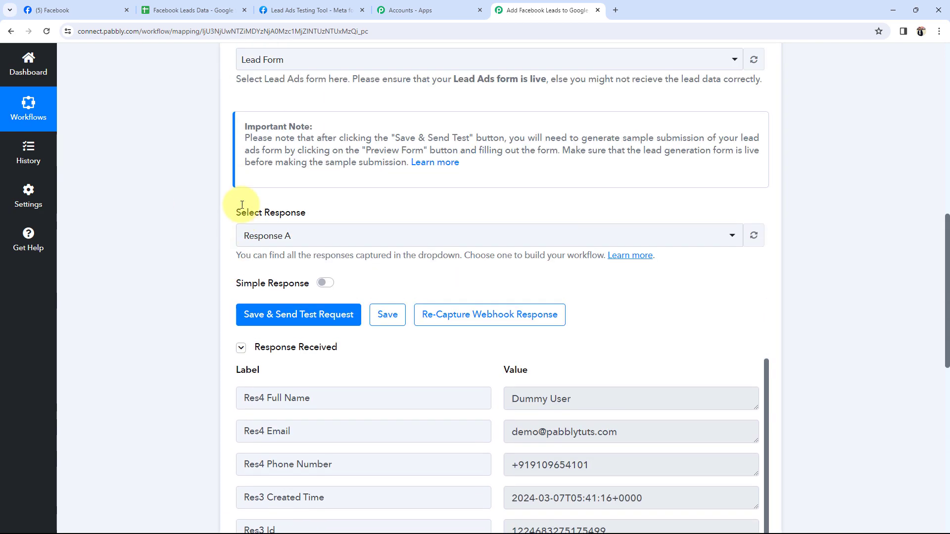
{"action": "scroll", "coordinate": [242, 204], "scroll_direction": "up", "scroll_amount": 2}
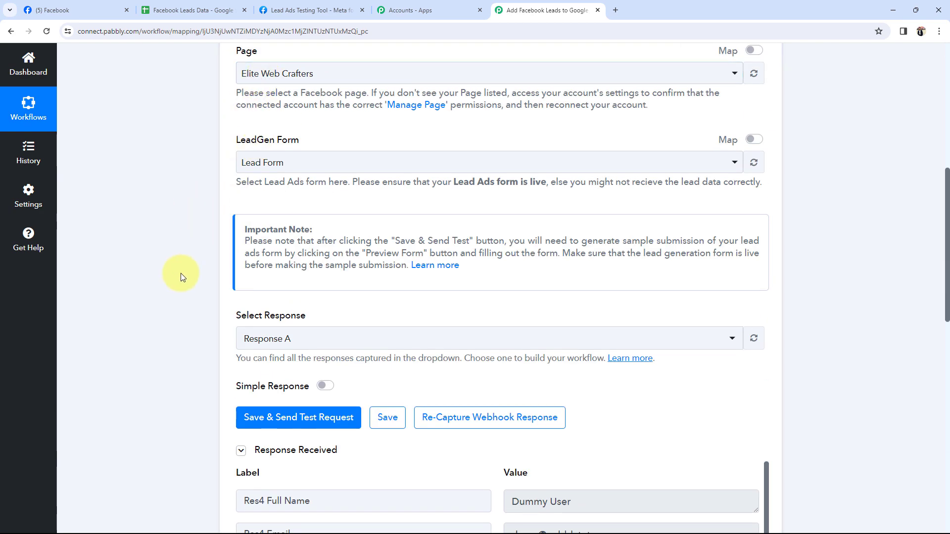
{"action": "scroll", "coordinate": [181, 276], "scroll_direction": "down", "scroll_amount": 6}
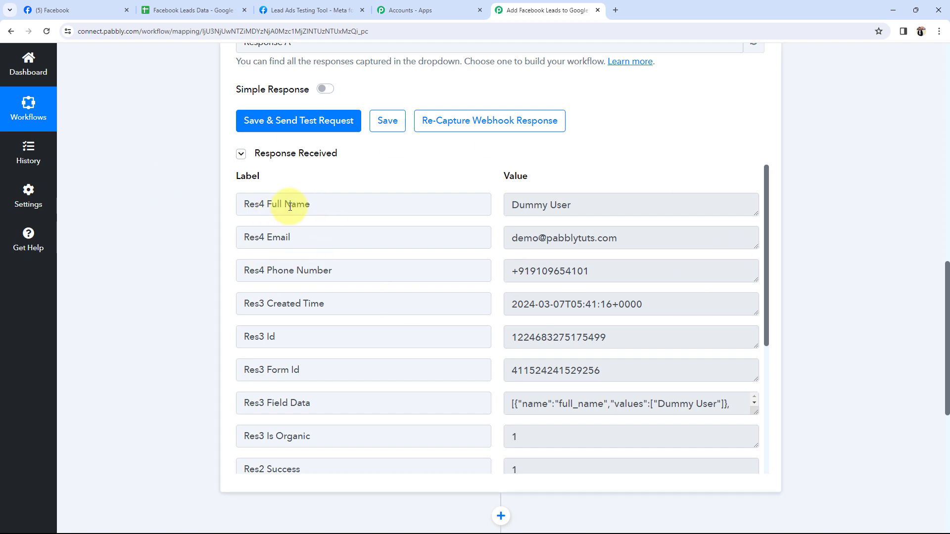
{"action": "left_click_drag", "start_coordinate": [571, 205], "coordinate": [511, 205]}
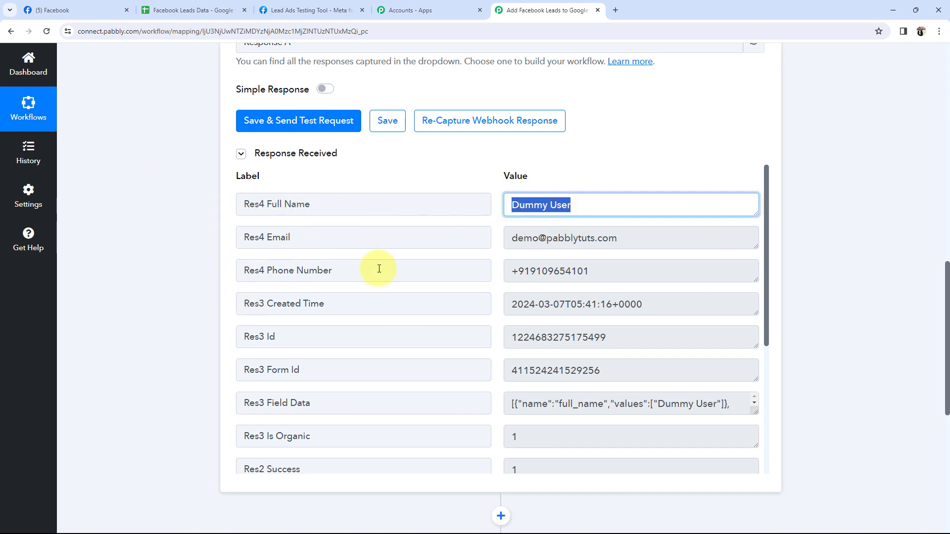
{"action": "left_click_drag", "start_coordinate": [662, 245], "coordinate": [484, 244]}
{"action": "left_click_drag", "start_coordinate": [547, 272], "coordinate": [475, 277]}
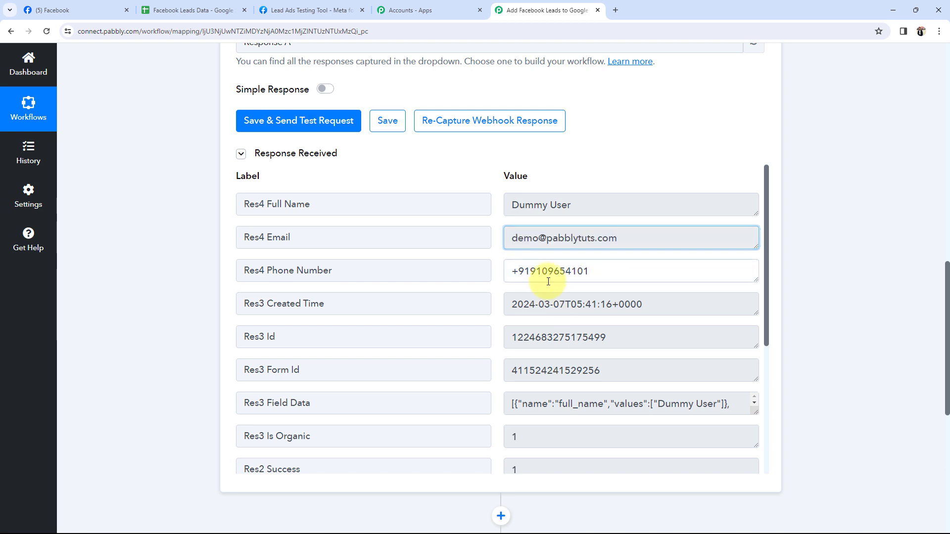
{"action": "left_click", "coordinate": [178, 335]}
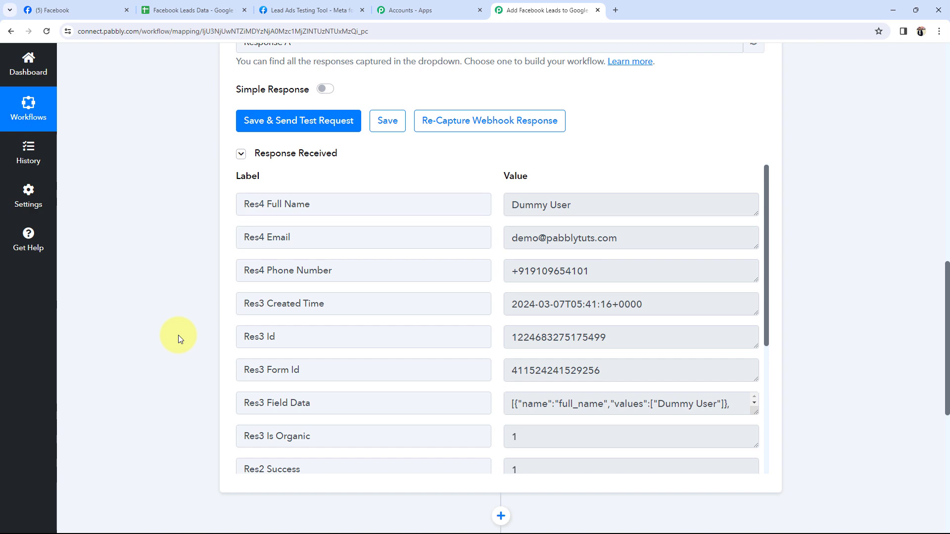
{"action": "left_click_drag", "start_coordinate": [574, 205], "coordinate": [460, 218]}
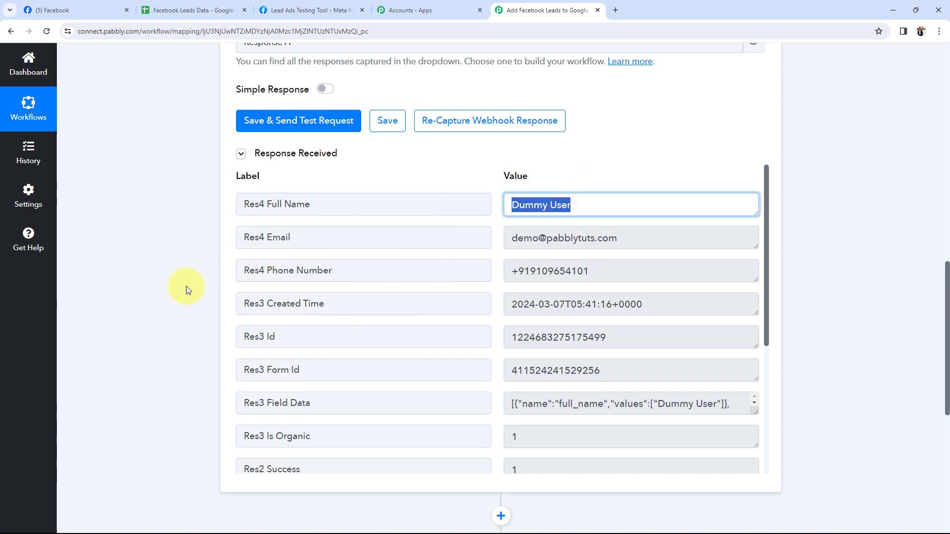
- Collapse the Facebook Lead Ads trigger step and scroll to the top of the workflow
{"action": "scroll", "coordinate": [186, 286], "scroll_direction": "up", "scroll_amount": 5}
{"action": "scroll", "coordinate": [247, 277], "scroll_direction": "up", "scroll_amount": 5}
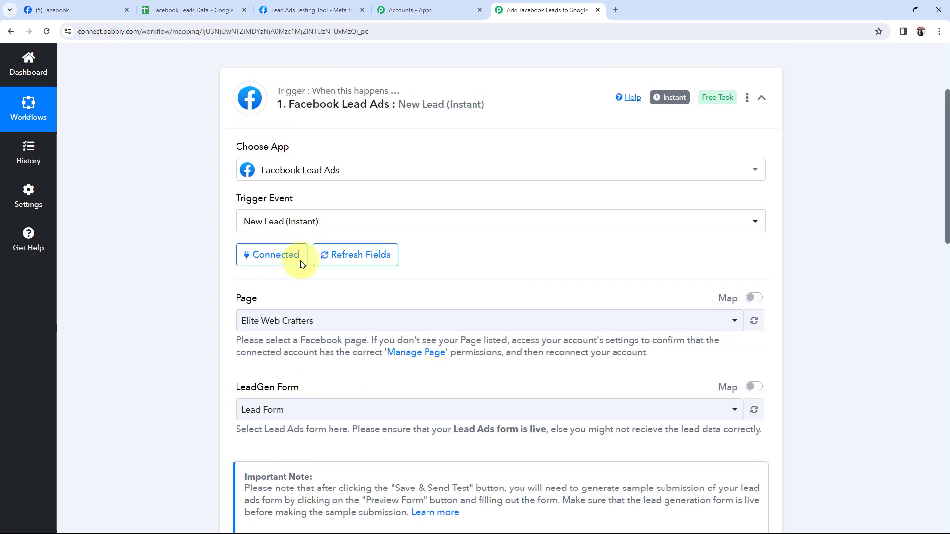
{"action": "left_click", "coordinate": [405, 97]}
{"action": "scroll", "coordinate": [81, 198], "scroll_direction": "up", "scroll_amount": 3}
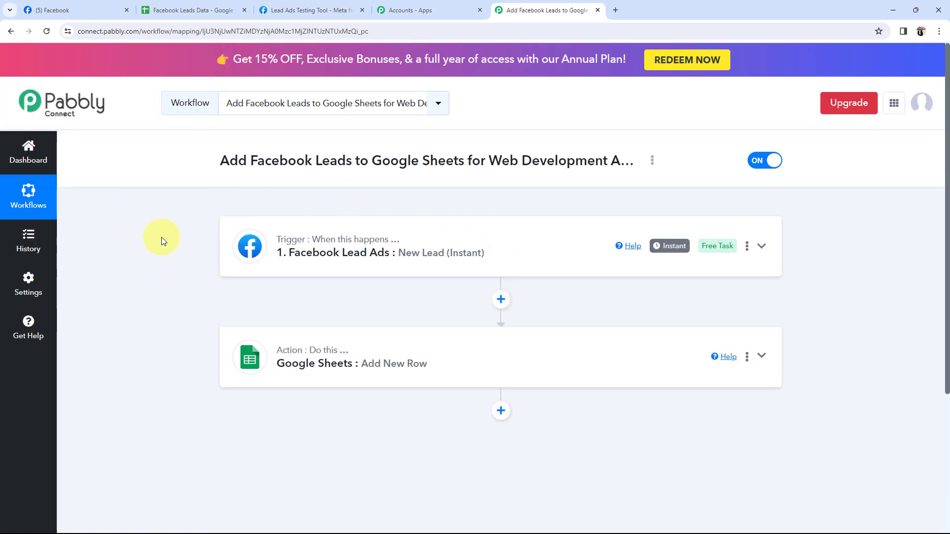
- Expand the Google Sheets action and save it with the existing Google Sheets #160 connection
{"action": "left_click", "coordinate": [84, 10]}
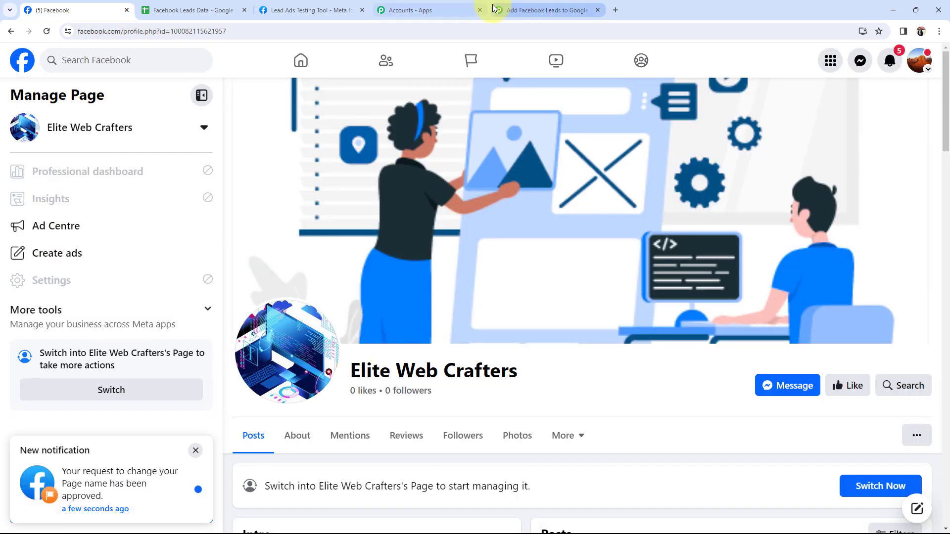
{"action": "left_click", "coordinate": [526, 8]}
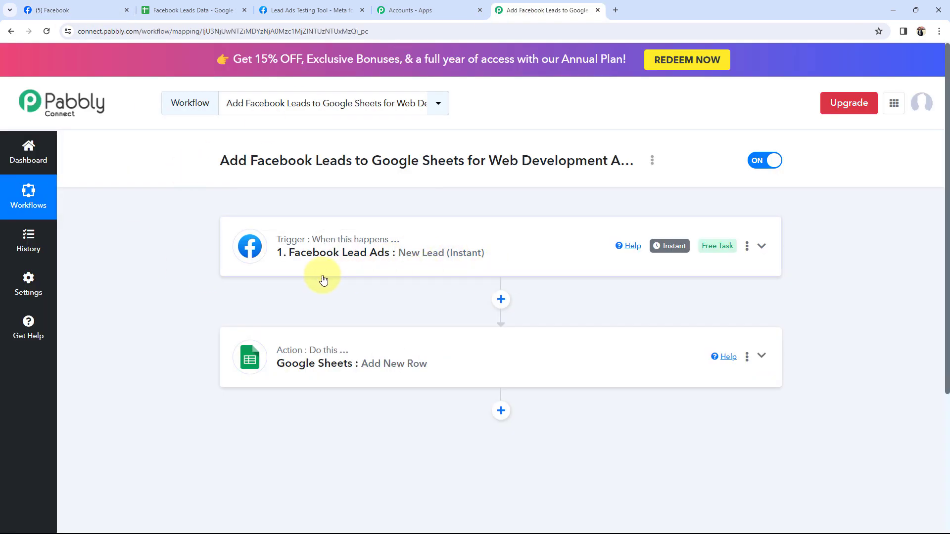
{"action": "left_click", "coordinate": [314, 370]}
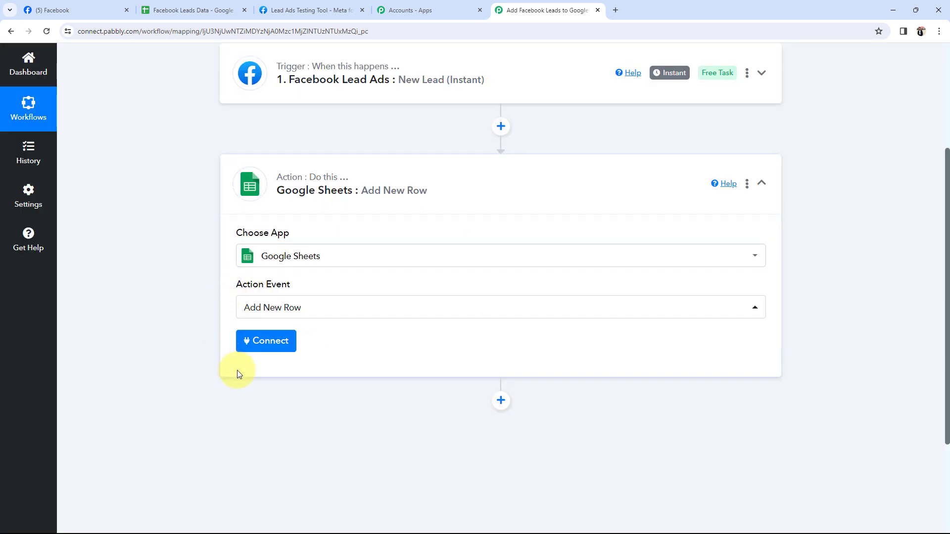
{"action": "left_click", "coordinate": [265, 341]}
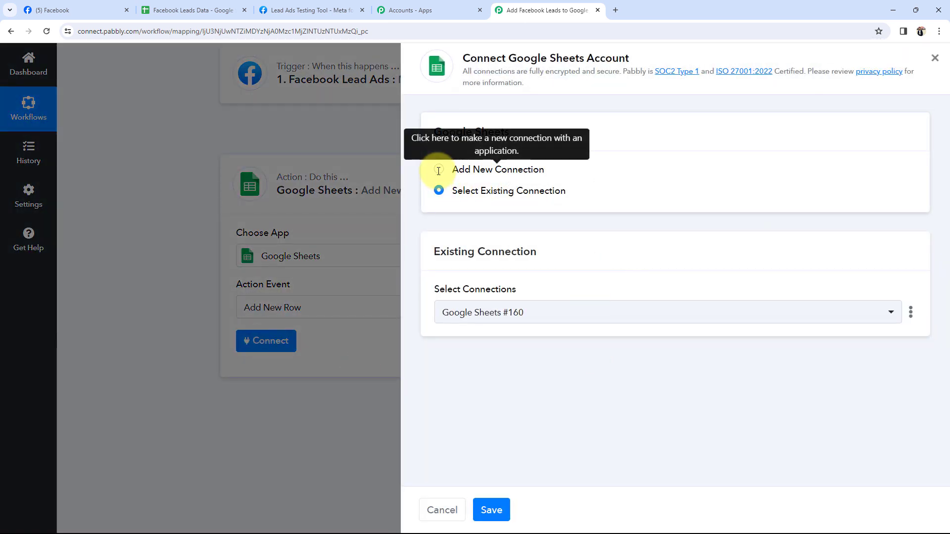
{"action": "left_click", "coordinate": [439, 171]}
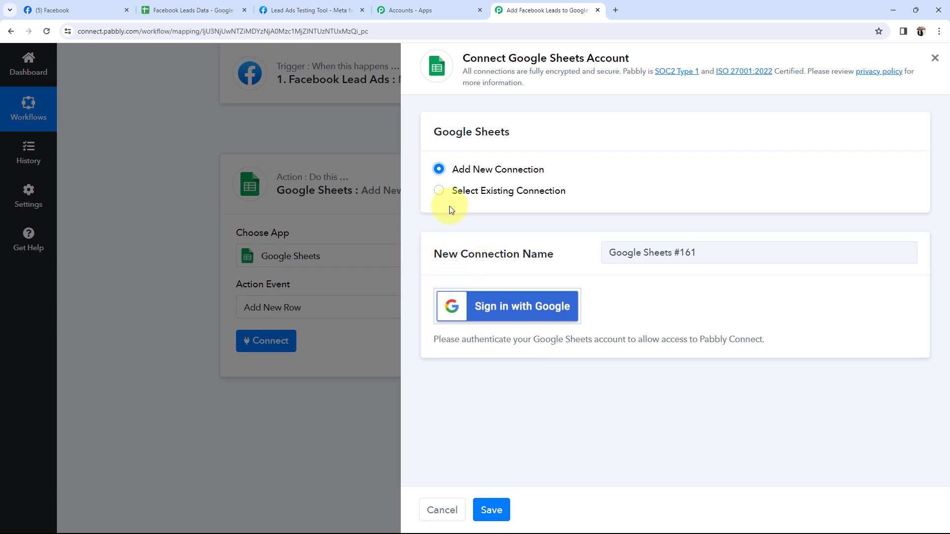
{"action": "left_click", "coordinate": [439, 190]}
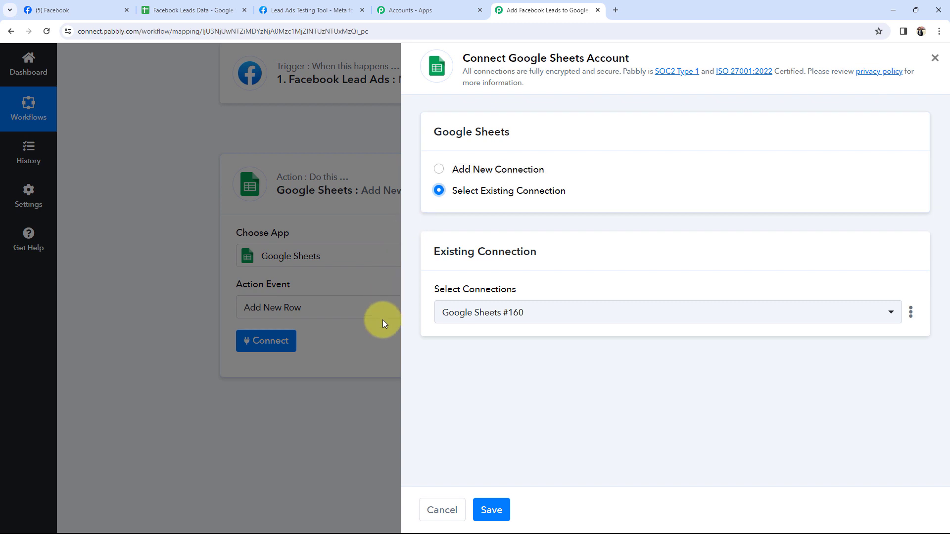
{"action": "left_click", "coordinate": [505, 510]}
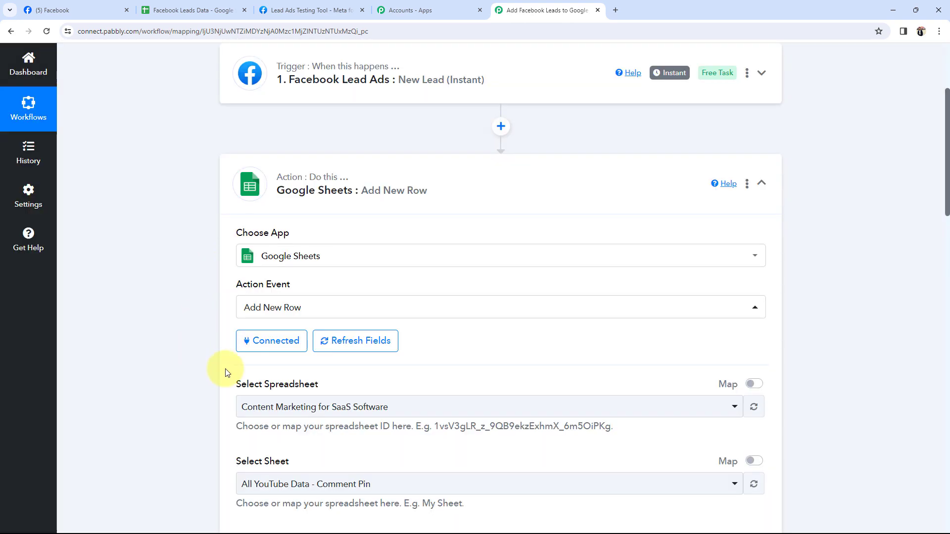
- Check the Facebook Leads Data spreadsheet's column headers before configuring the action
{"action": "scroll", "coordinate": [172, 302], "scroll_direction": "down", "scroll_amount": 4}
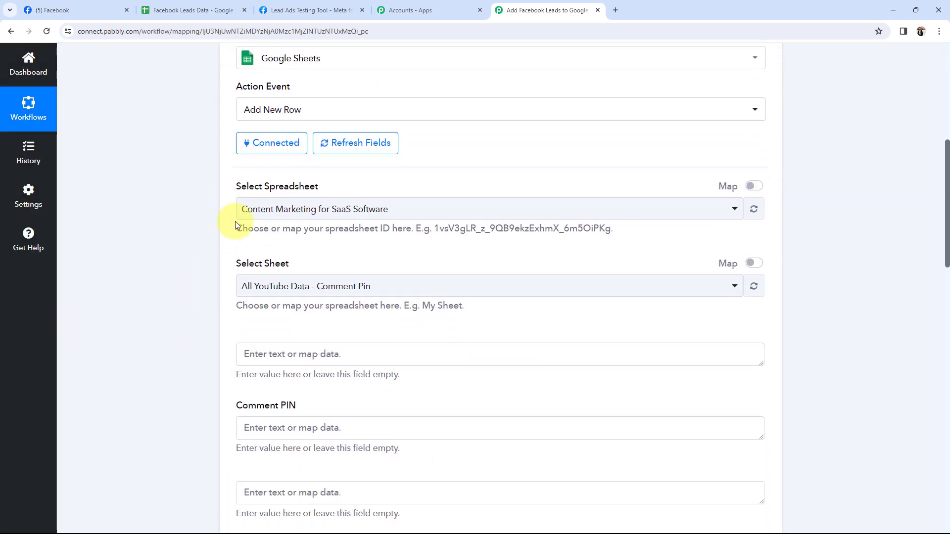
{"action": "left_click_drag", "start_coordinate": [237, 186], "coordinate": [324, 187]}
{"action": "left_click", "coordinate": [148, 245]}
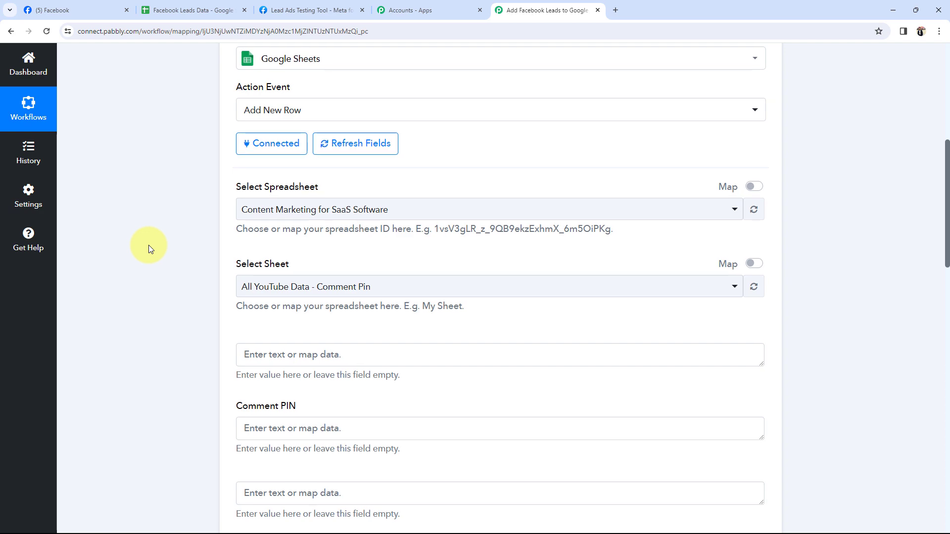
{"action": "scroll", "coordinate": [148, 245], "scroll_direction": "up", "scroll_amount": 4}
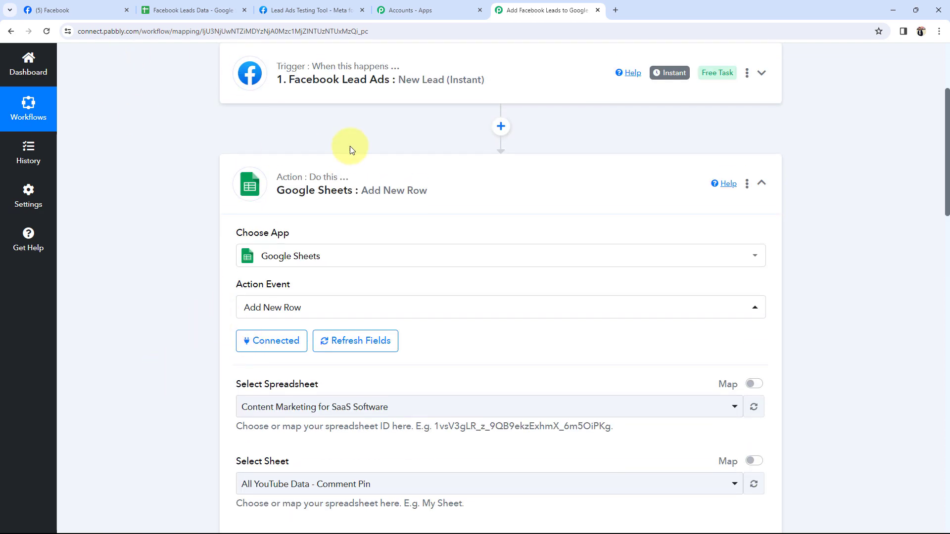
{"action": "left_click", "coordinate": [166, 9]}
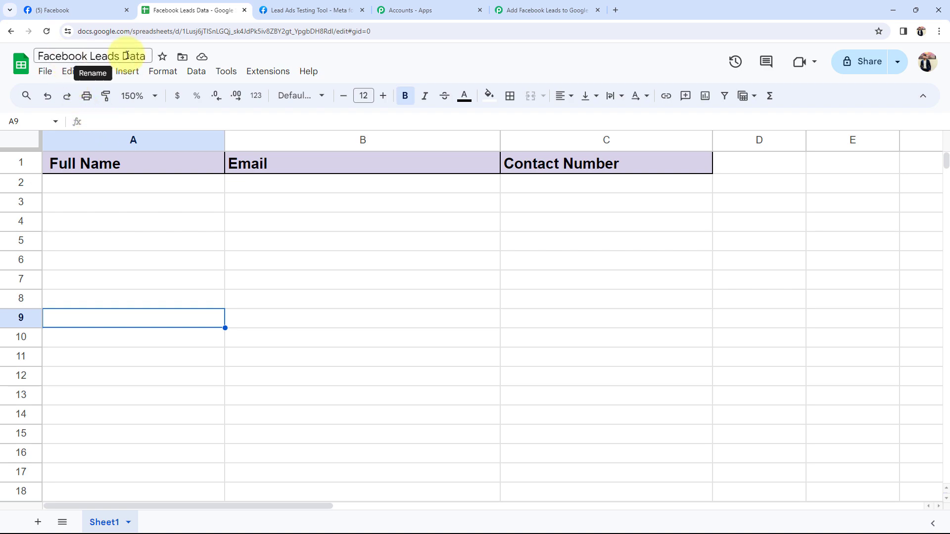
{"action": "left_click", "coordinate": [52, 9]}
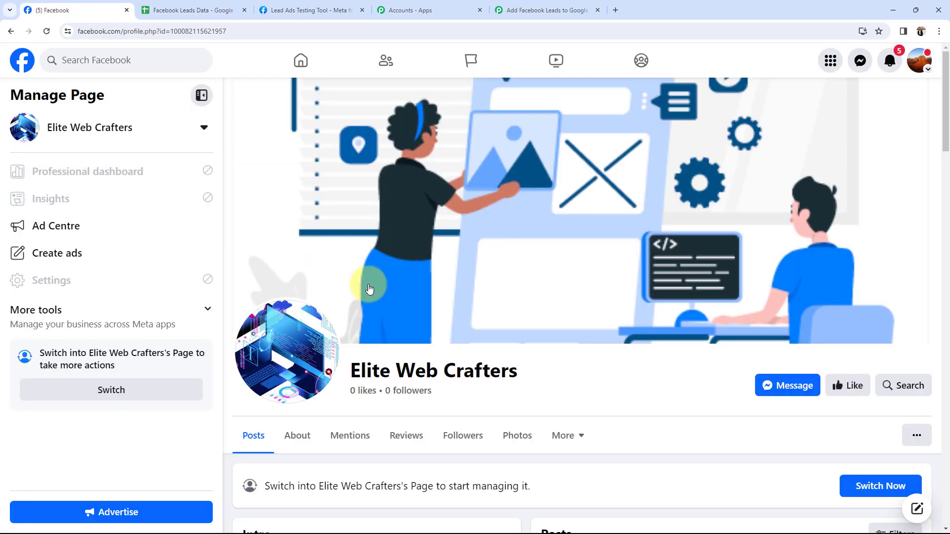
{"action": "left_click", "coordinate": [191, 10]}
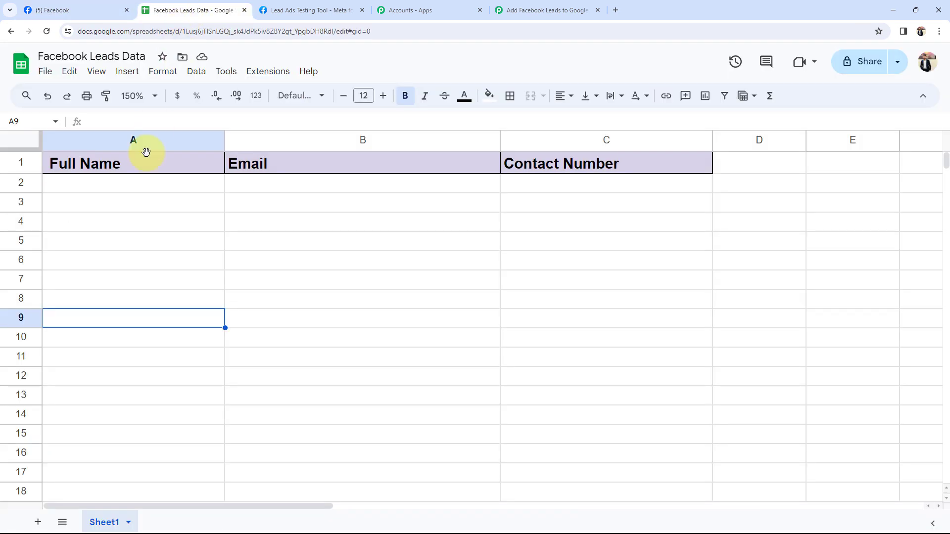
{"action": "left_click", "coordinate": [141, 204]}
{"action": "left_click", "coordinate": [138, 260]}
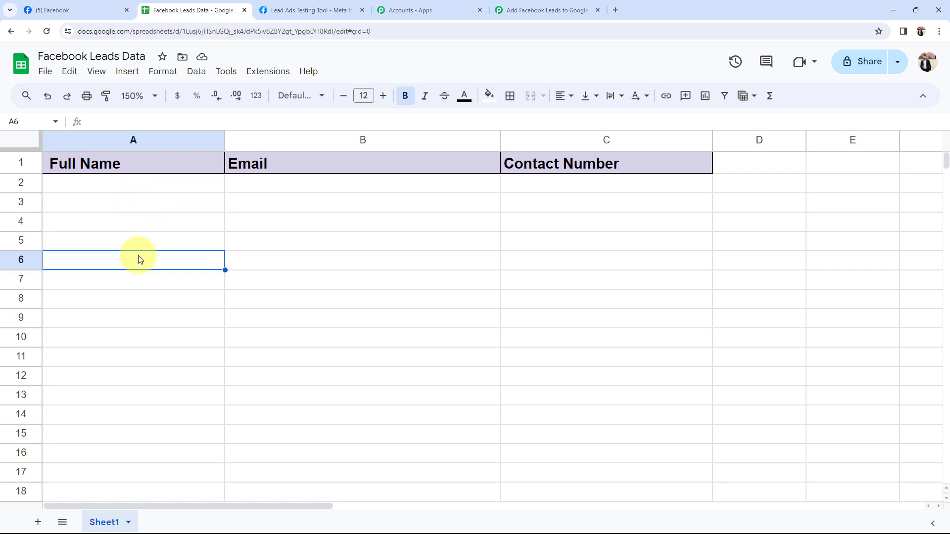
{"action": "left_click", "coordinate": [493, 247]}
{"action": "left_click", "coordinate": [544, 10]}
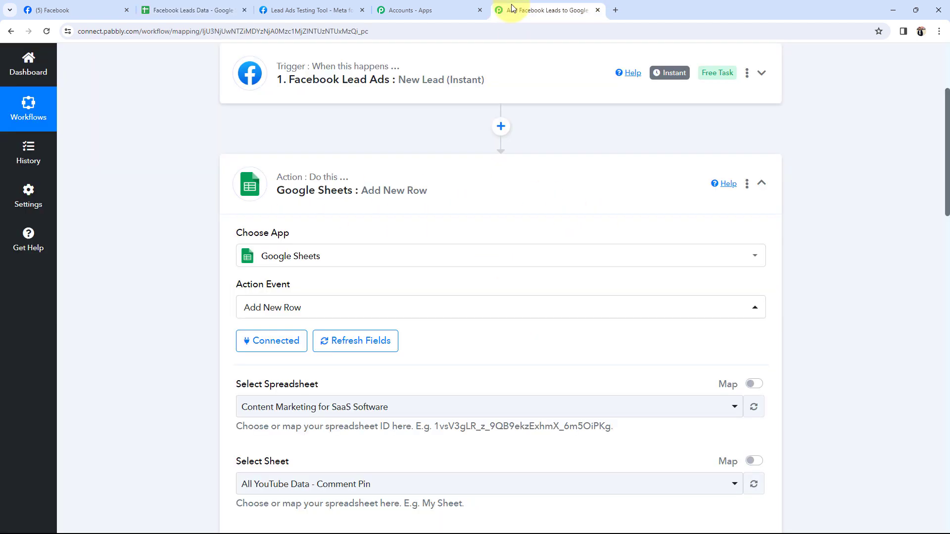
- Choose Facebook Leads Data as the spreadsheet for the Add New Row action
{"action": "left_click", "coordinate": [256, 407]}
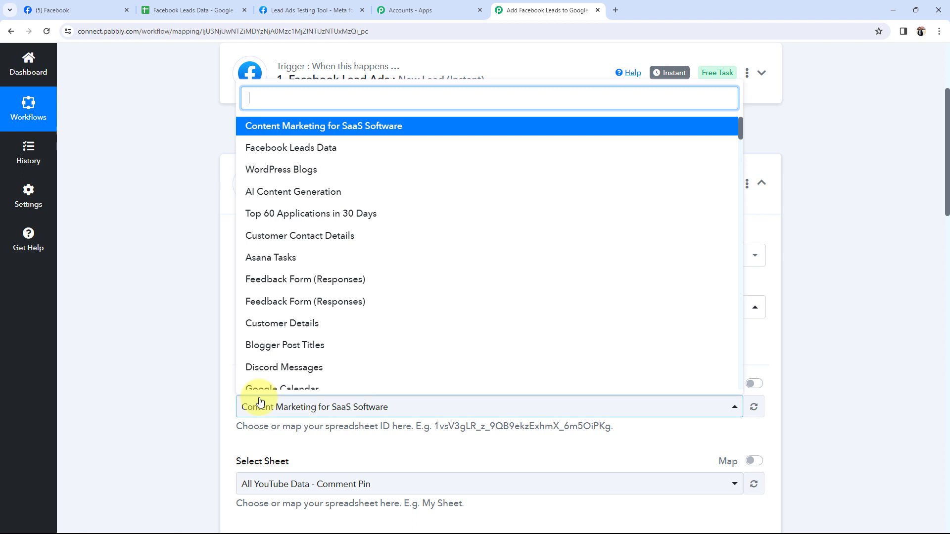
{"action": "left_click", "coordinate": [261, 147]}
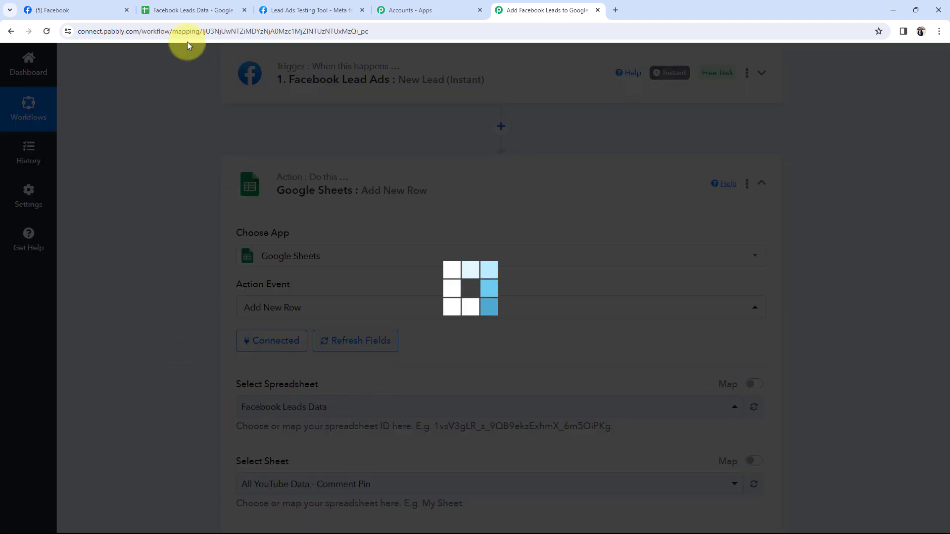
{"action": "left_click", "coordinate": [186, 12]}
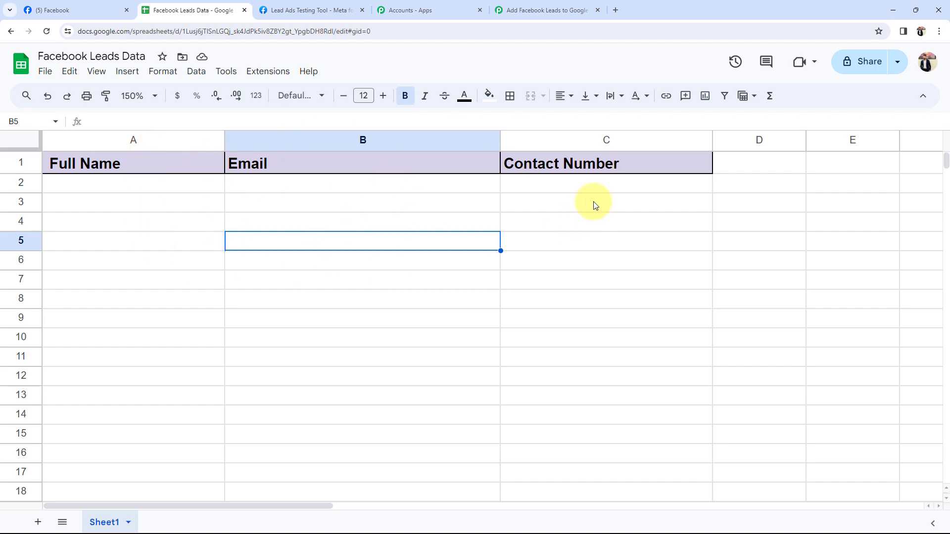
{"action": "mouse_move", "coordinate": [362, 141]}
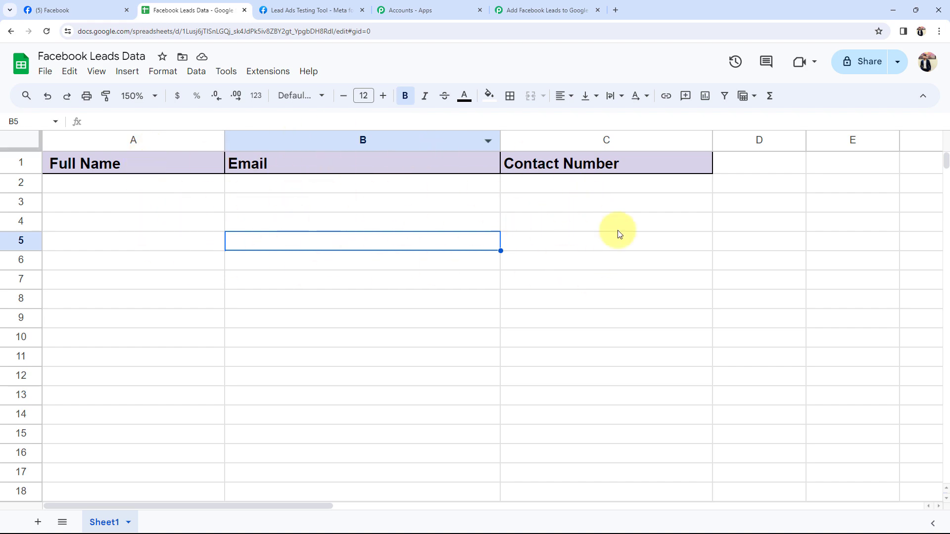
{"action": "left_click", "coordinate": [537, 9]}
{"action": "scroll", "coordinate": [166, 329], "scroll_direction": "down", "scroll_amount": 2}
{"action": "scroll", "coordinate": [166, 330], "scroll_direction": "down", "scroll_amount": 2}
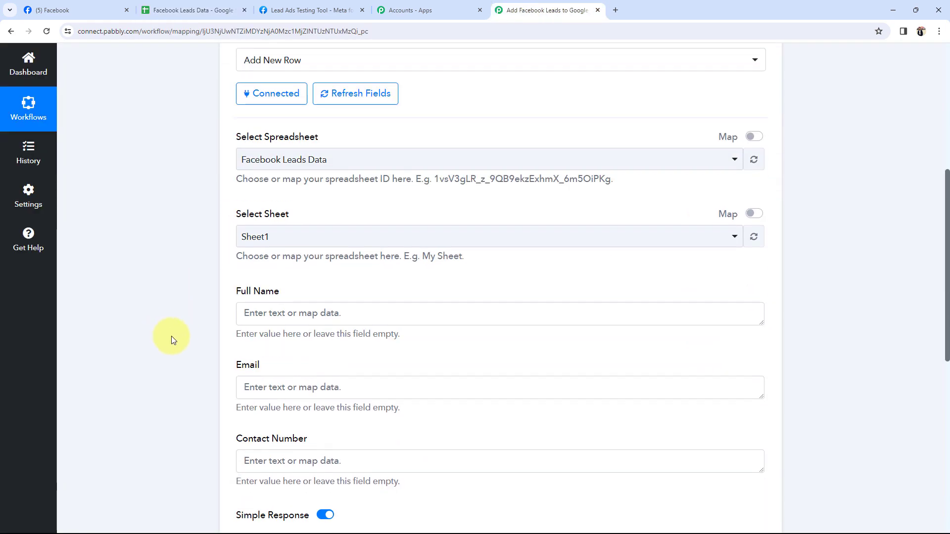
{"action": "left_click", "coordinate": [193, 10]}
{"action": "left_click", "coordinate": [541, 10]}
- Keep Sheet1 as the target sheet
{"action": "left_click", "coordinate": [244, 241]}
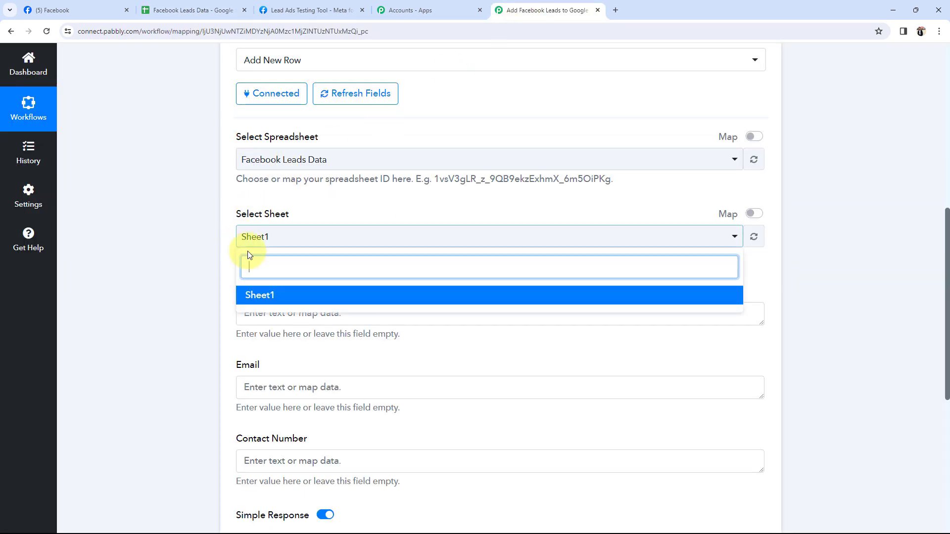
{"action": "left_click", "coordinate": [259, 293]}
{"action": "left_click", "coordinate": [206, 5]}
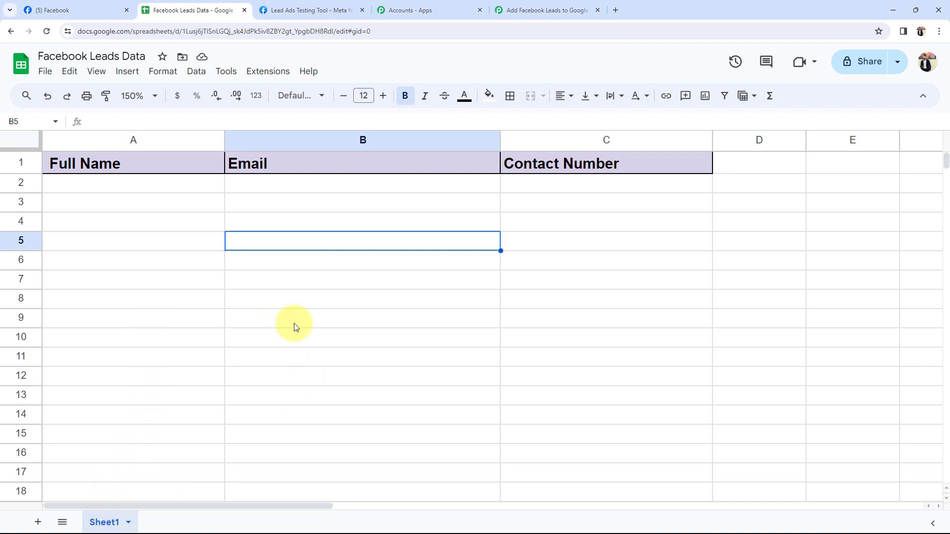
{"action": "left_click", "coordinate": [545, 9]}
{"action": "scroll", "coordinate": [159, 325], "scroll_direction": "down", "scroll_amount": 2}
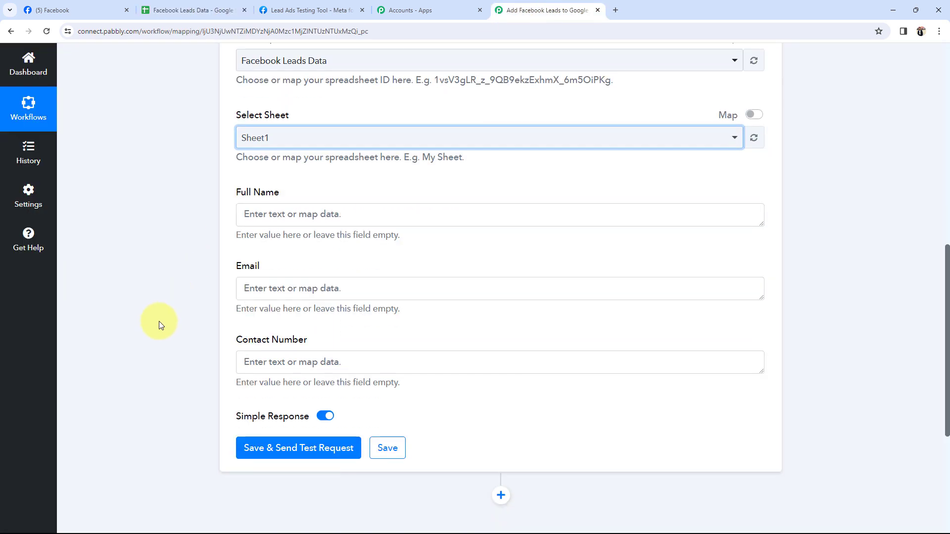
{"action": "left_click", "coordinate": [159, 325]}
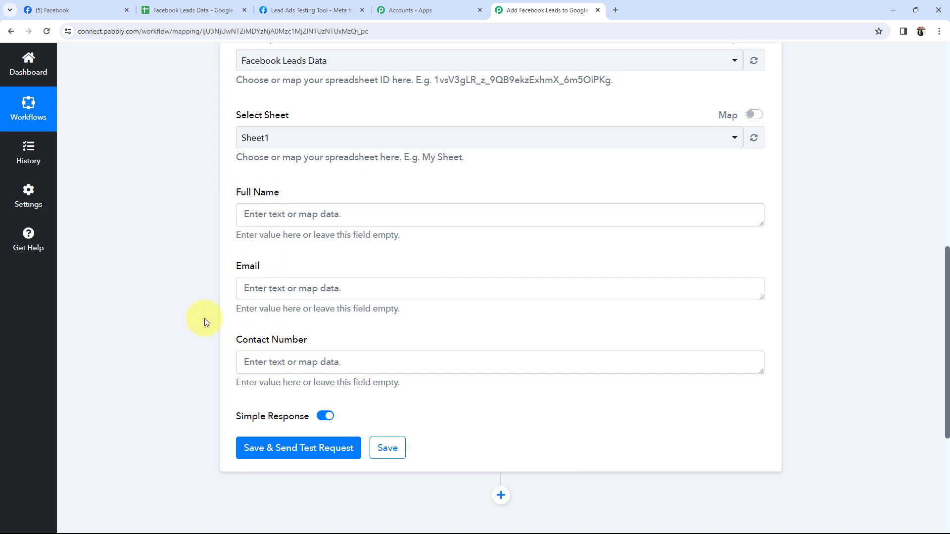
{"action": "scroll", "coordinate": [204, 319], "scroll_direction": "up", "scroll_amount": 10}
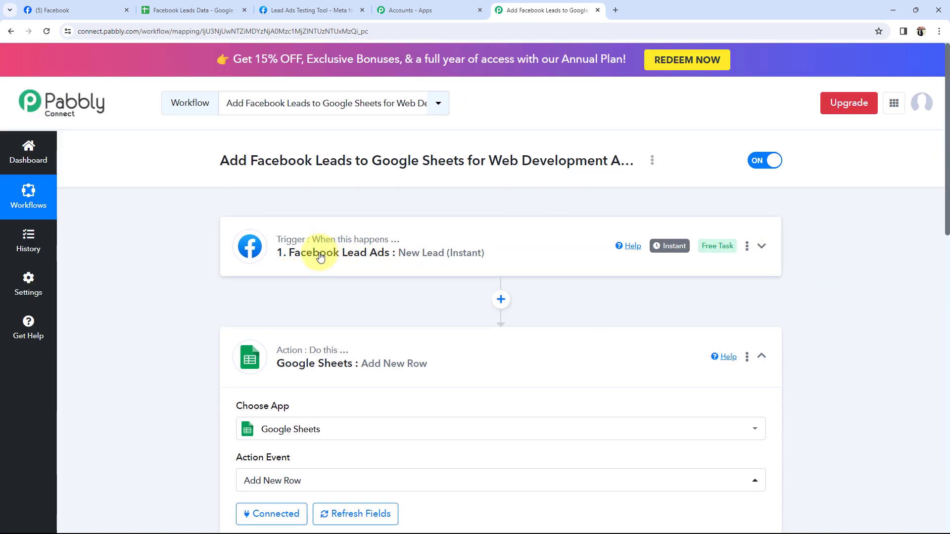
{"action": "scroll", "coordinate": [319, 255], "scroll_direction": "down", "scroll_amount": 4}
{"action": "scroll", "coordinate": [316, 257], "scroll_direction": "down", "scroll_amount": 4}
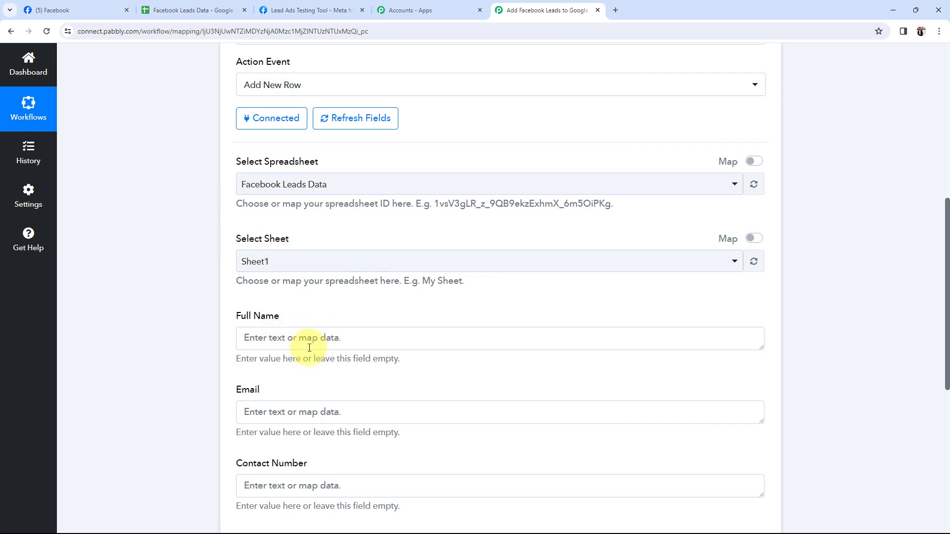
- Scroll down to the revealed Full Name, Email and Contact Number fields
{"action": "left_click", "coordinate": [65, 9]}
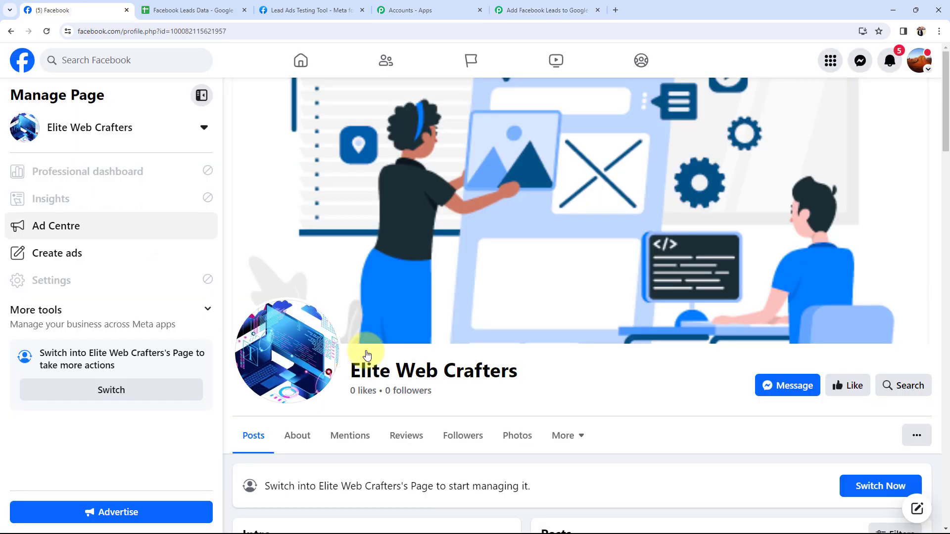
{"action": "left_click", "coordinate": [522, 4]}
{"action": "scroll", "coordinate": [206, 309], "scroll_direction": "down", "scroll_amount": 3}
{"action": "scroll", "coordinate": [200, 354], "scroll_direction": "up", "scroll_amount": 4}
{"action": "scroll", "coordinate": [201, 365], "scroll_direction": "up", "scroll_amount": 3}
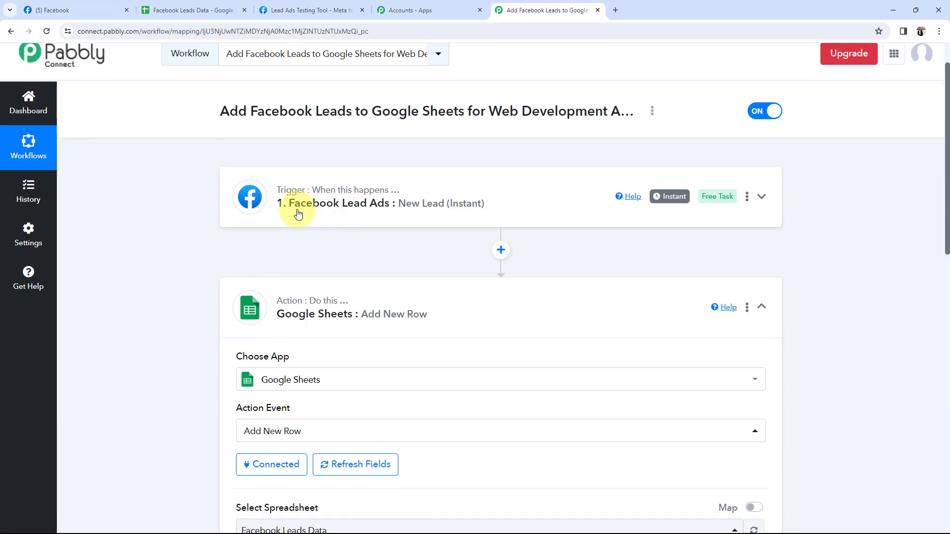
{"action": "scroll", "coordinate": [138, 300], "scroll_direction": "down", "scroll_amount": 3}
{"action": "scroll", "coordinate": [136, 304], "scroll_direction": "down", "scroll_amount": 2}
{"action": "scroll", "coordinate": [136, 304], "scroll_direction": "down", "scroll_amount": 2}
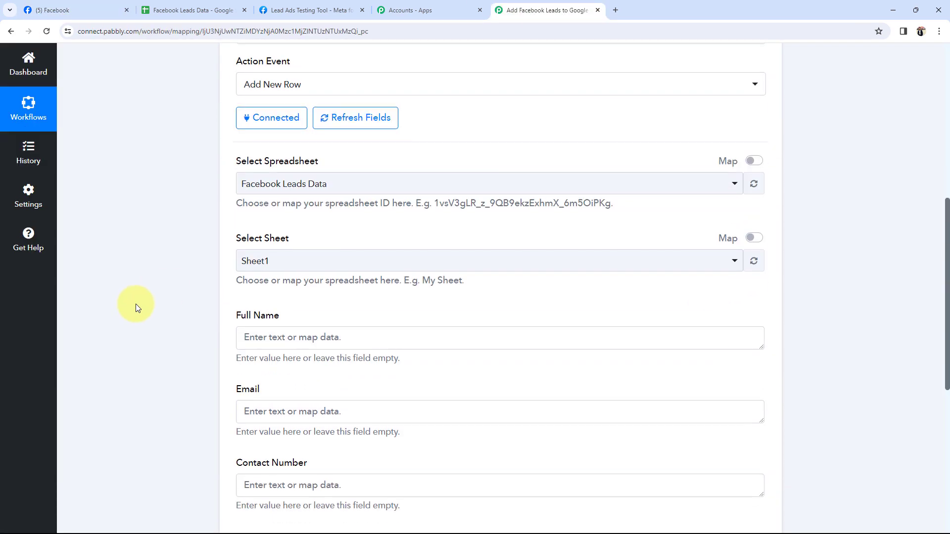
{"action": "scroll", "coordinate": [136, 304], "scroll_direction": "down", "scroll_amount": 1}
{"action": "scroll", "coordinate": [136, 304], "scroll_direction": "down", "scroll_amount": 2}
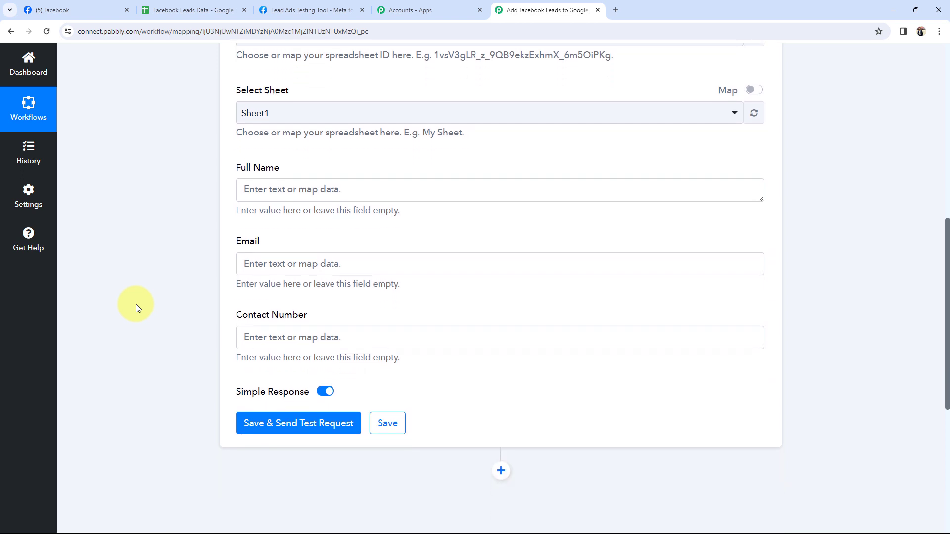
- Map the trigger's Res4 Full Name into the Full Name field
{"action": "left_click", "coordinate": [299, 198]}
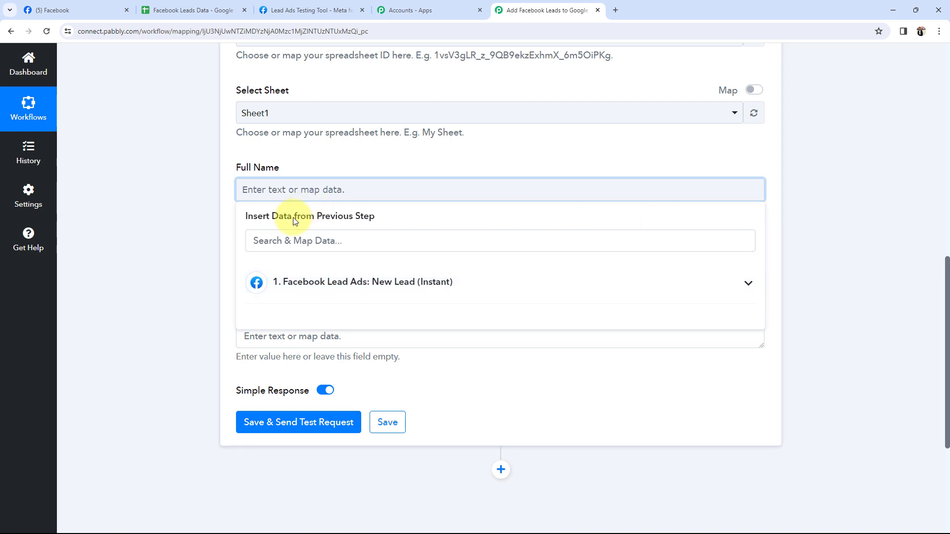
{"action": "left_click", "coordinate": [743, 287]}
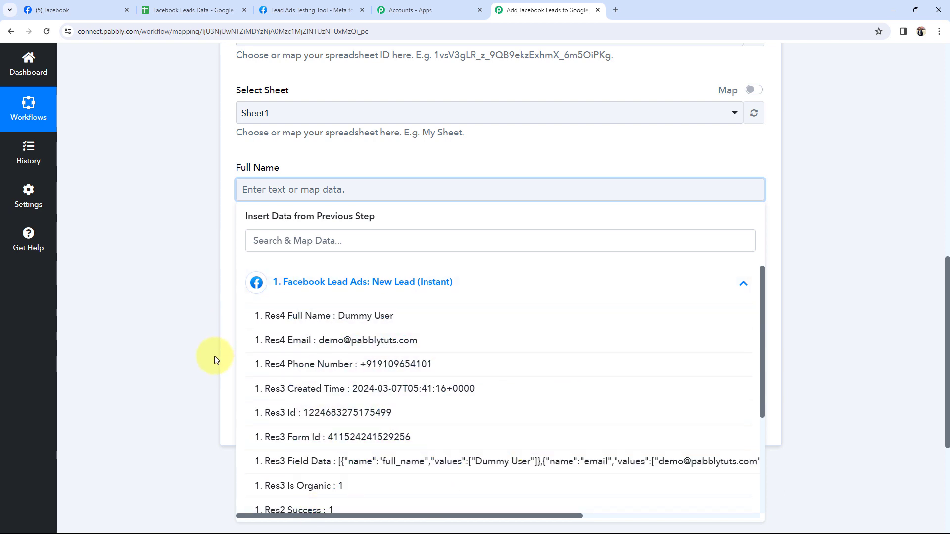
{"action": "left_click", "coordinate": [349, 317]}
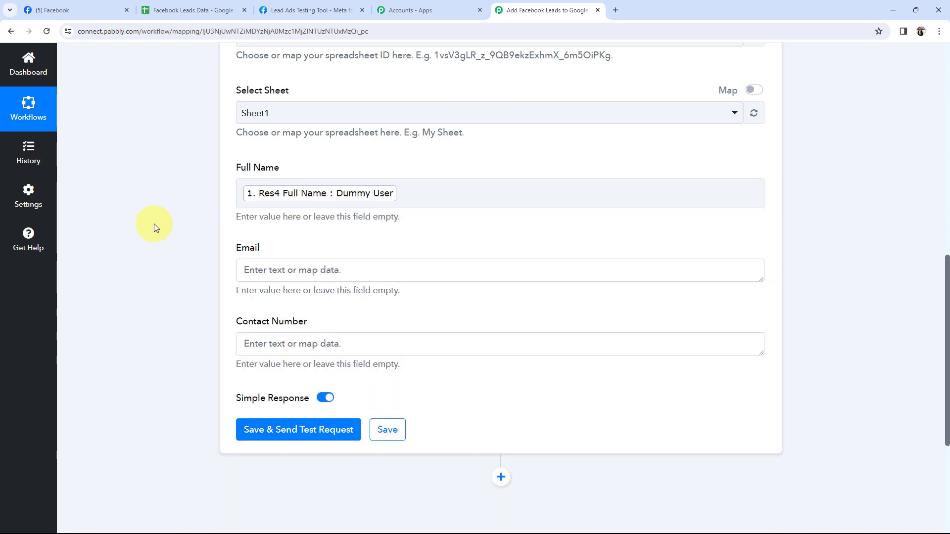
{"action": "scroll", "coordinate": [153, 224], "scroll_direction": "down", "scroll_amount": 2}
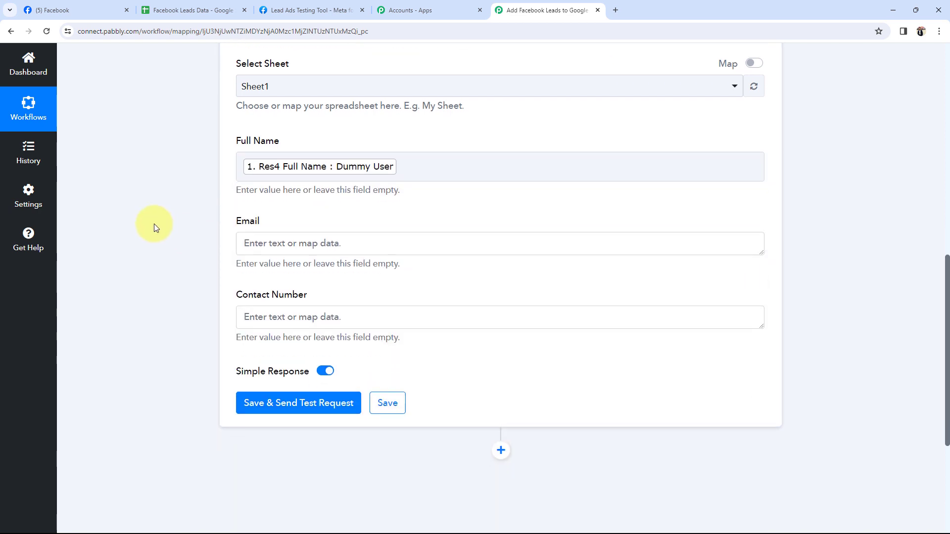
- Map Res4 Email into Email and Res4 Phone Number into Contact Number
{"action": "left_click", "coordinate": [256, 171]}
{"action": "left_click", "coordinate": [304, 264]}
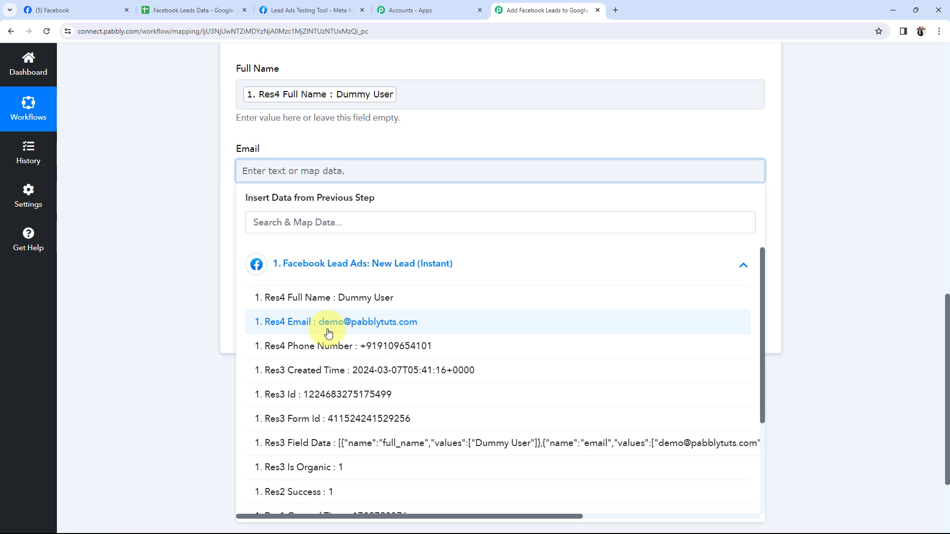
{"action": "left_click", "coordinate": [327, 322]}
{"action": "left_click", "coordinate": [269, 250]}
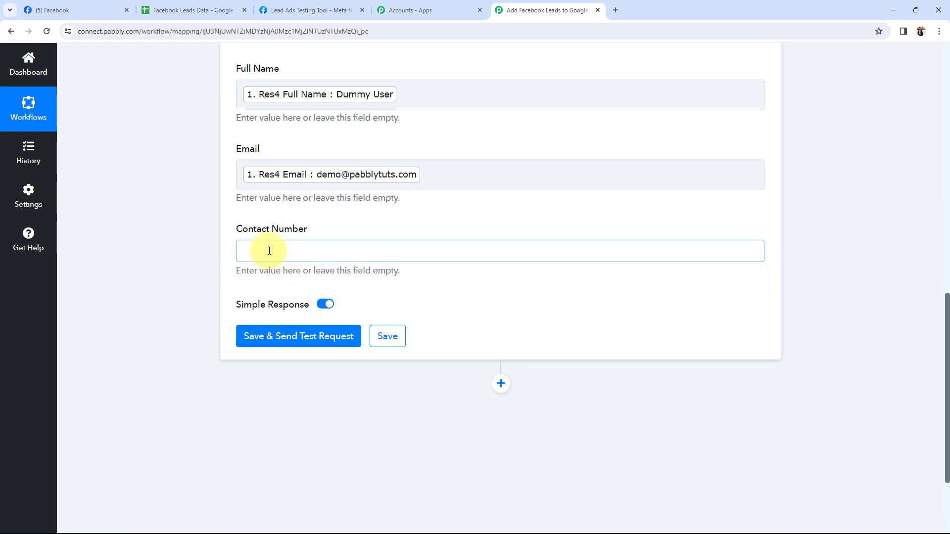
{"action": "left_click", "coordinate": [275, 342]}
{"action": "left_click", "coordinate": [305, 426]}
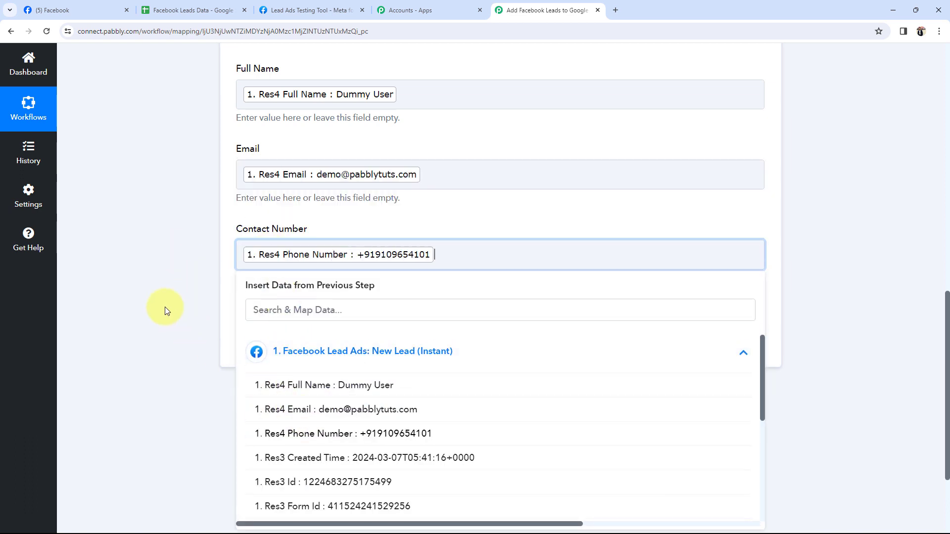
{"action": "left_click", "coordinate": [165, 309]}
{"action": "scroll", "coordinate": [165, 309], "scroll_direction": "up", "scroll_amount": 2}
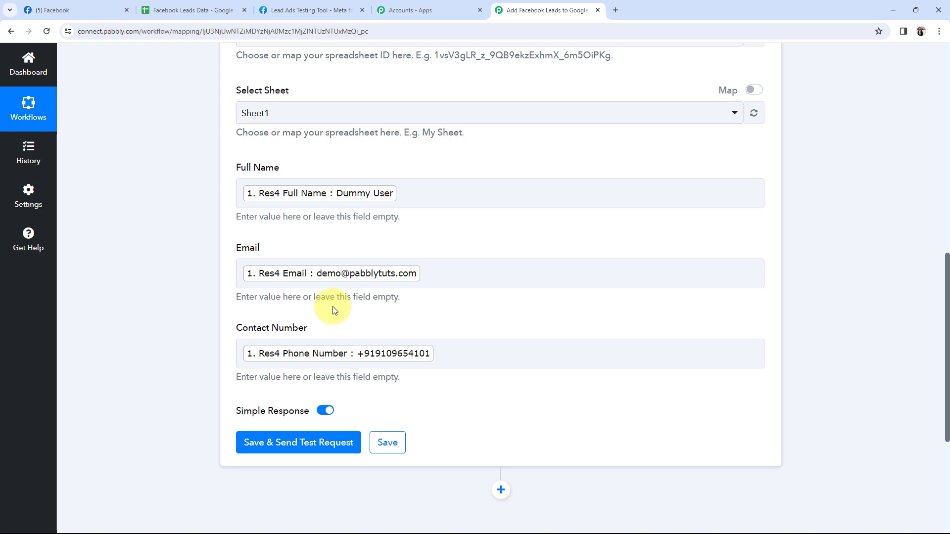
{"action": "left_click", "coordinate": [64, 10]}
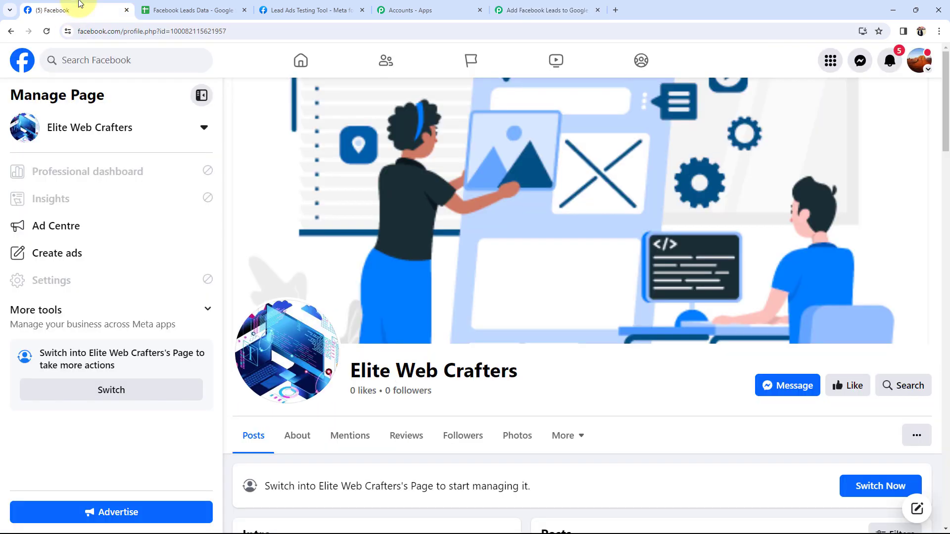
- Check the sent test lead, confirm the Facebook Leads Data sheet has no rows yet, then return
{"action": "left_click", "coordinate": [266, 6]}
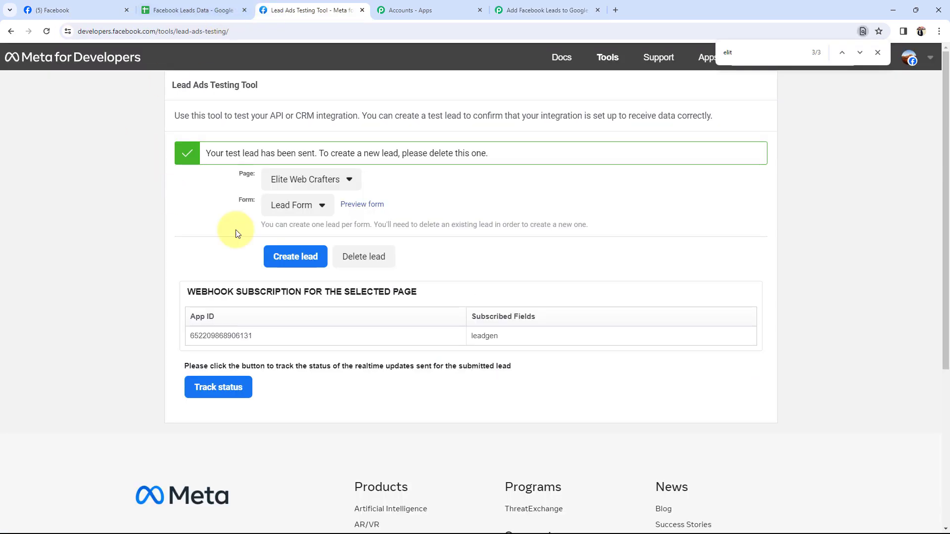
{"action": "left_click", "coordinate": [545, 10]}
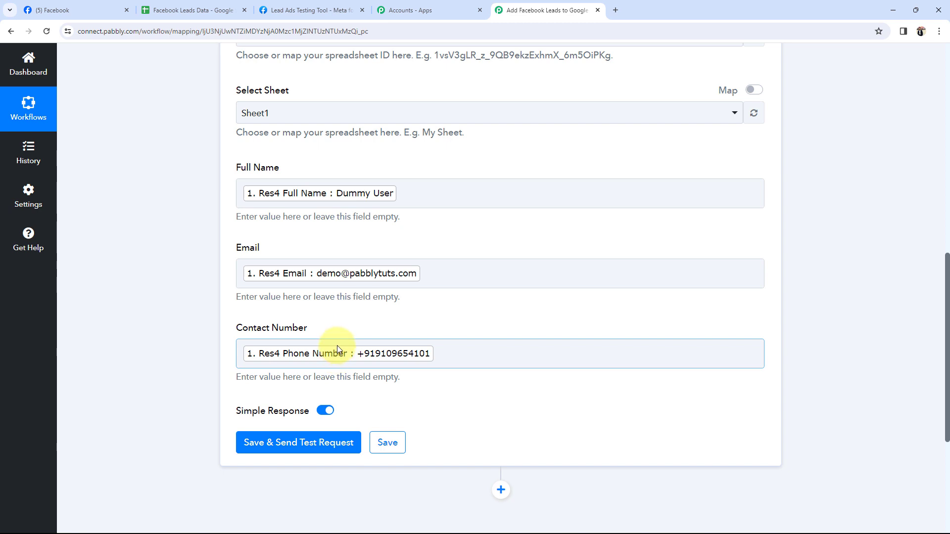
{"action": "left_click", "coordinate": [188, 10]}
{"action": "left_click", "coordinate": [144, 179]}
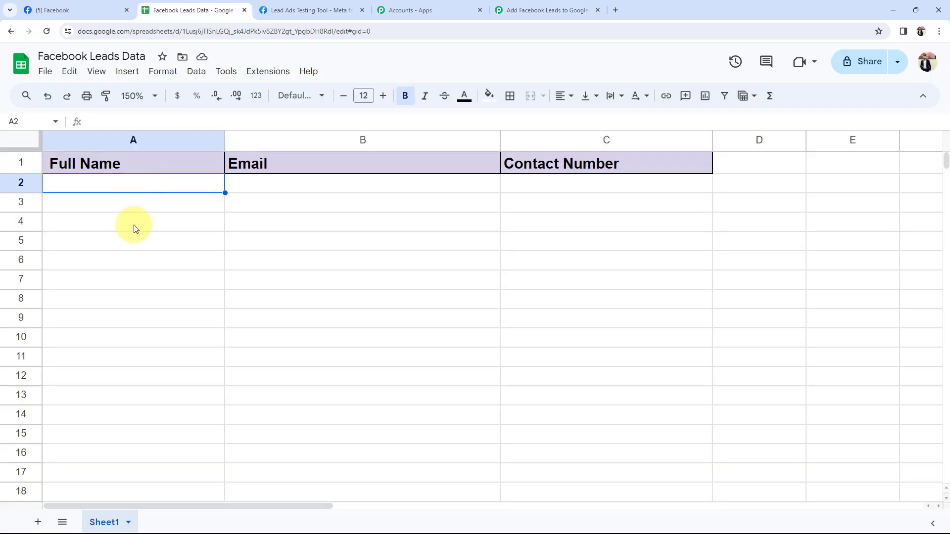
{"action": "left_click", "coordinate": [137, 278]}
{"action": "left_click", "coordinate": [509, 10]}
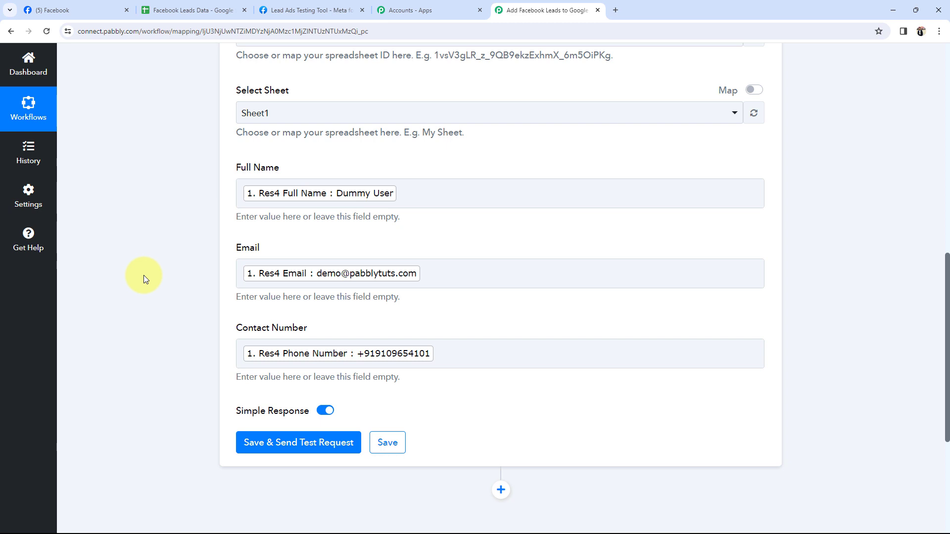
- Save the Google Sheets step and send a test request
{"action": "left_click", "coordinate": [447, 197]}
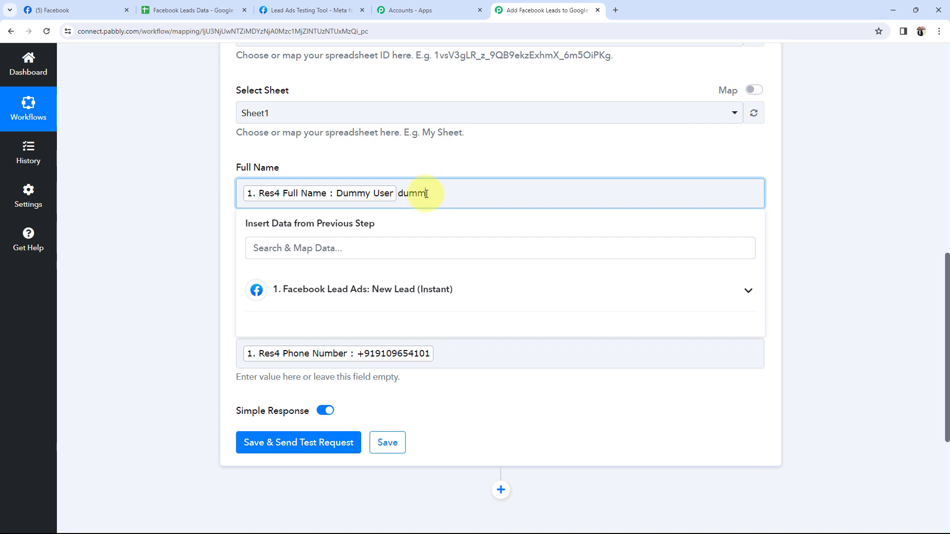
{"action": "left_click", "coordinate": [173, 247]}
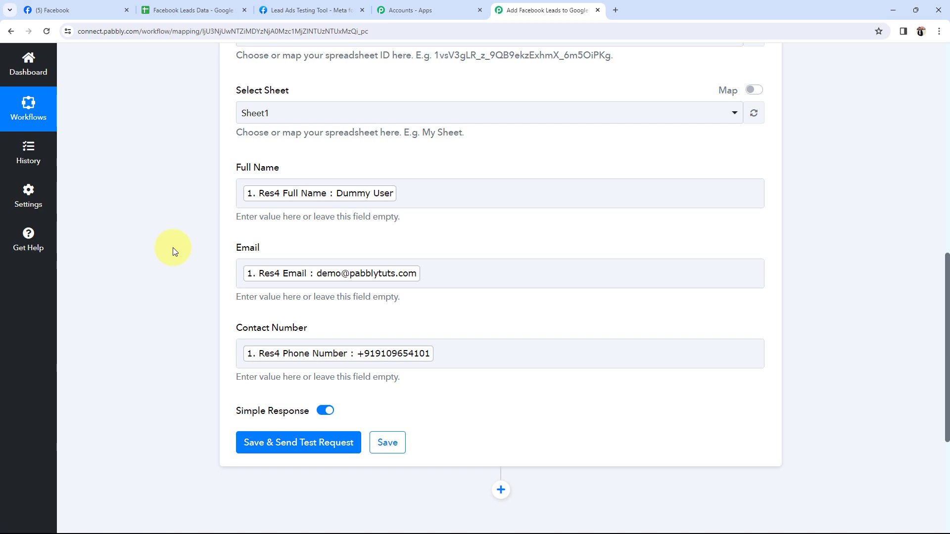
{"action": "left_click", "coordinate": [250, 447]}
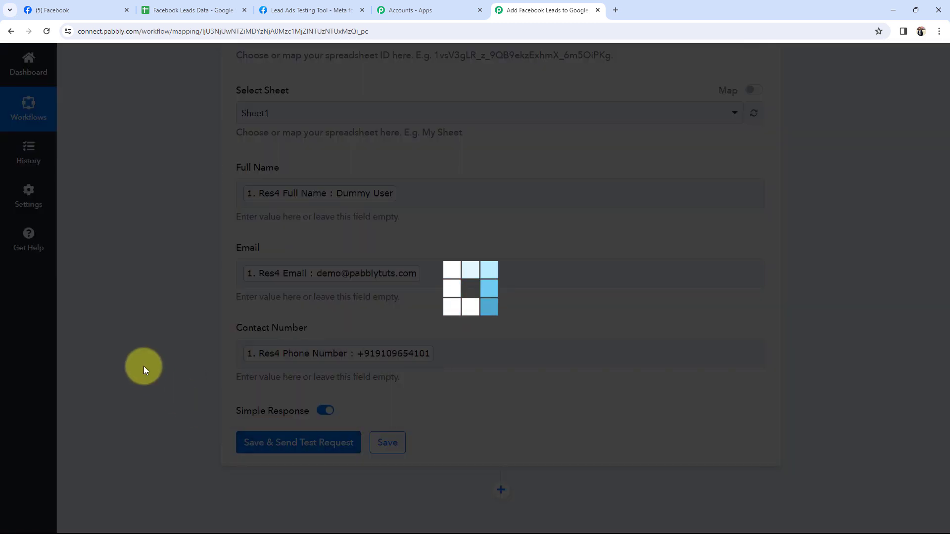
- Review the response's updated range Sheet1!A2:C2 and row, column and cell counts
{"action": "scroll", "coordinate": [144, 366], "scroll_direction": "down", "scroll_amount": 6}
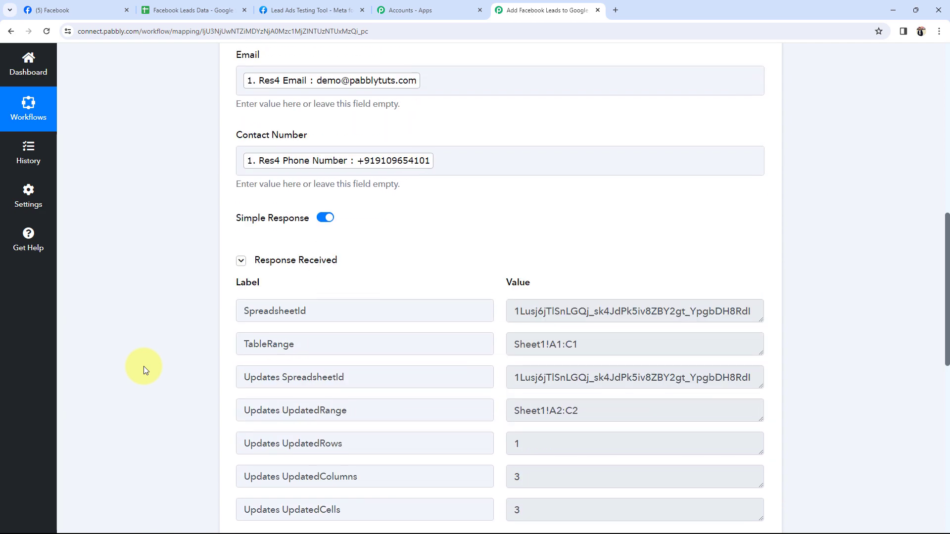
{"action": "left_click", "coordinate": [597, 316]}
{"action": "left_click", "coordinate": [509, 340]}
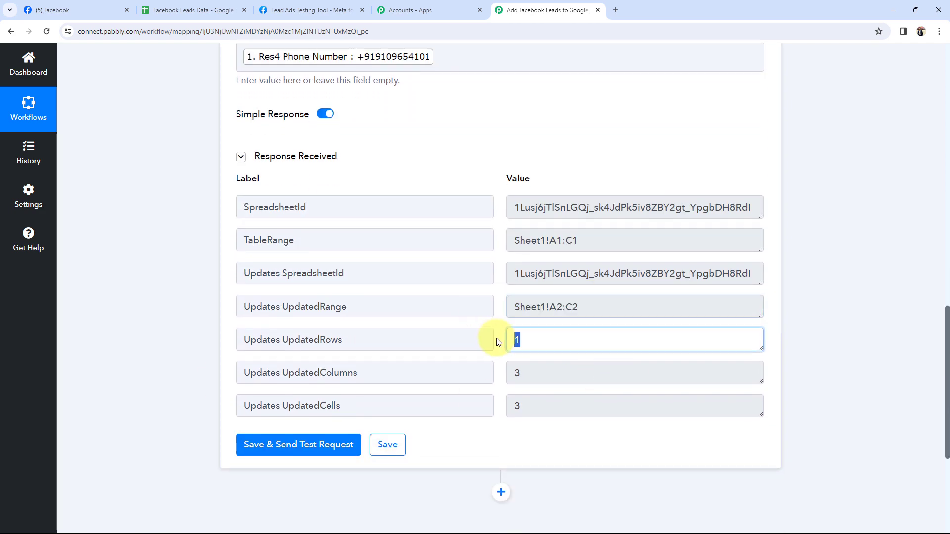
{"action": "left_click", "coordinate": [544, 374]}
{"action": "left_click", "coordinate": [533, 401]}
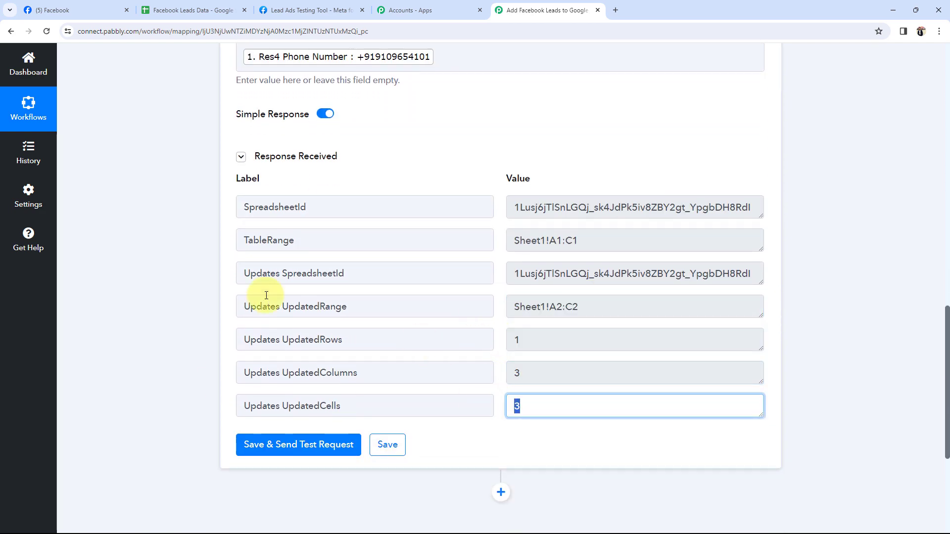
{"action": "left_click", "coordinate": [148, 11]}
{"action": "left_click", "coordinate": [88, 187]}
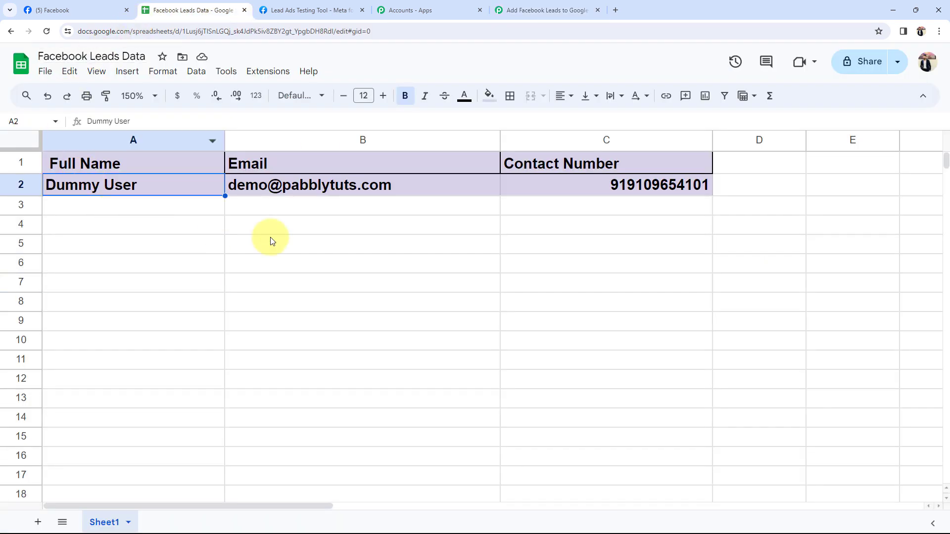
- Verify the test lead's name, email and contact number in cells A2, B2 and C2
{"action": "left_click", "coordinate": [347, 186]}
{"action": "left_click", "coordinate": [630, 195]}
{"action": "left_click", "coordinate": [94, 185]}
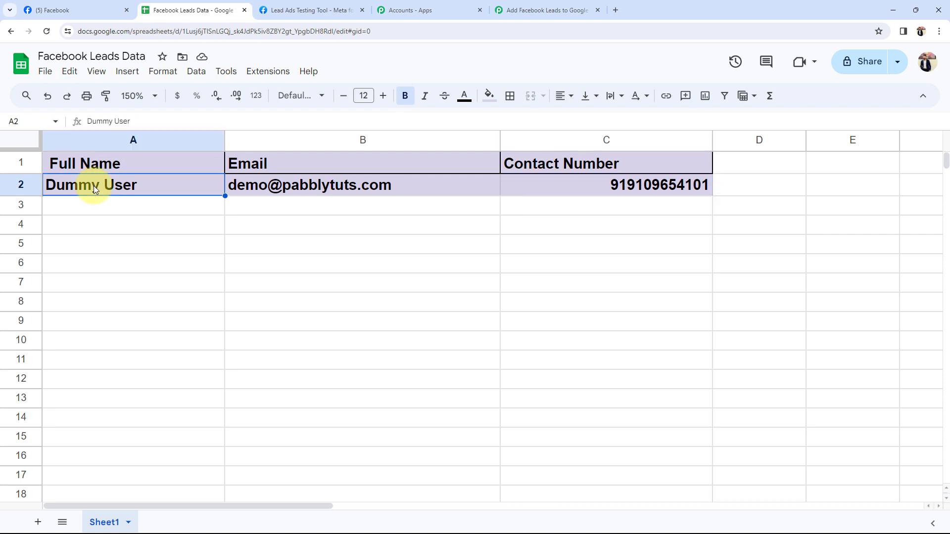
{"action": "left_click", "coordinate": [268, 185]}
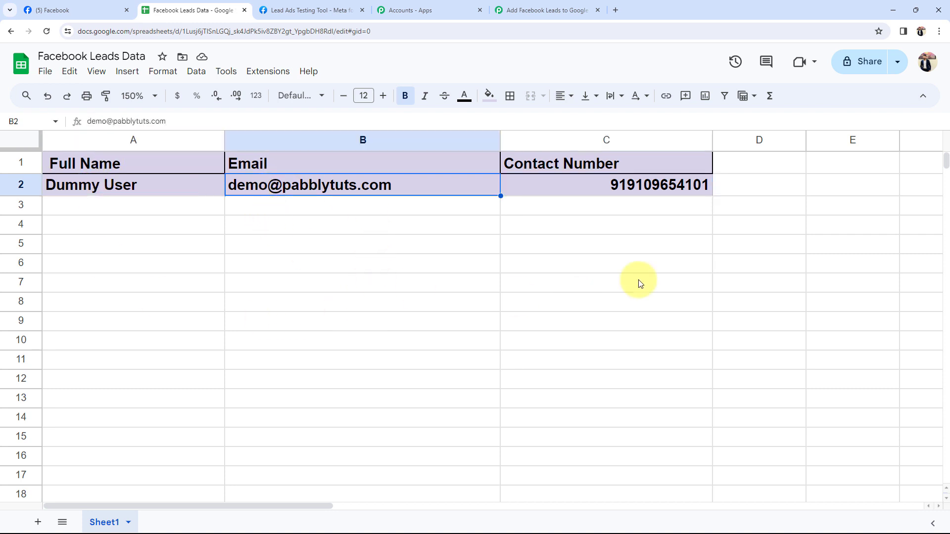
{"action": "left_click", "coordinate": [649, 185]}
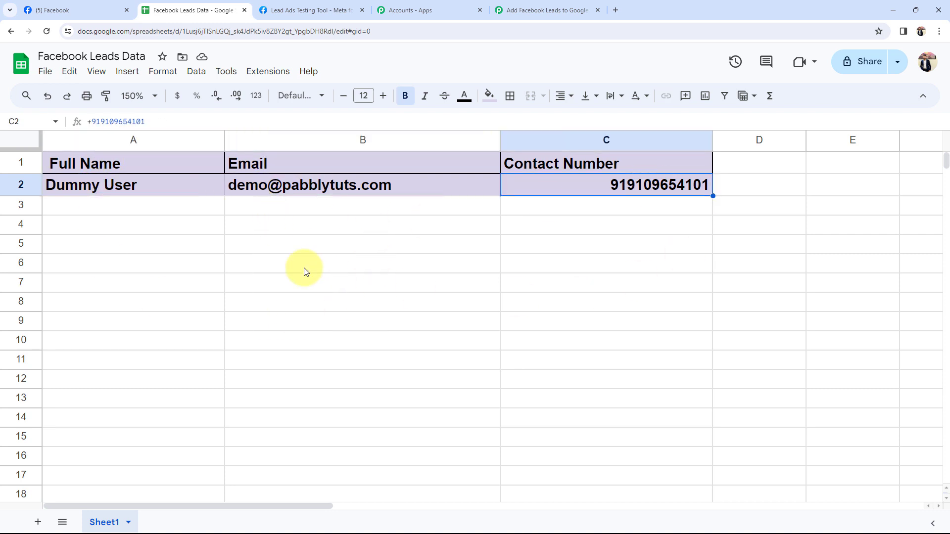
{"action": "left_click", "coordinate": [305, 271]}
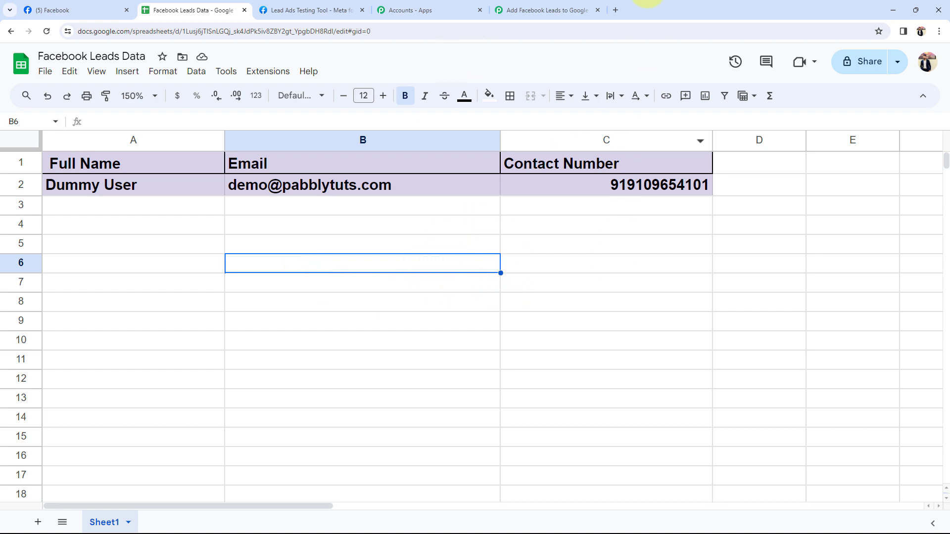
{"action": "left_click", "coordinate": [549, 10]}
- Collapse the Google Sheets Add New Row step and scroll to the workflow top
{"action": "scroll", "coordinate": [193, 292], "scroll_direction": "up", "scroll_amount": 7}
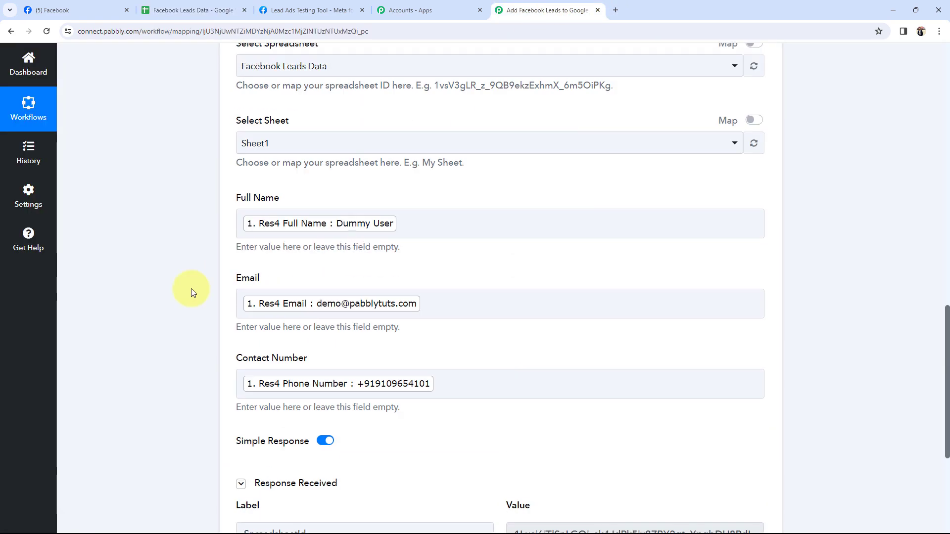
{"action": "scroll", "coordinate": [191, 289], "scroll_direction": "up", "scroll_amount": 8}
{"action": "left_click", "coordinate": [341, 300]}
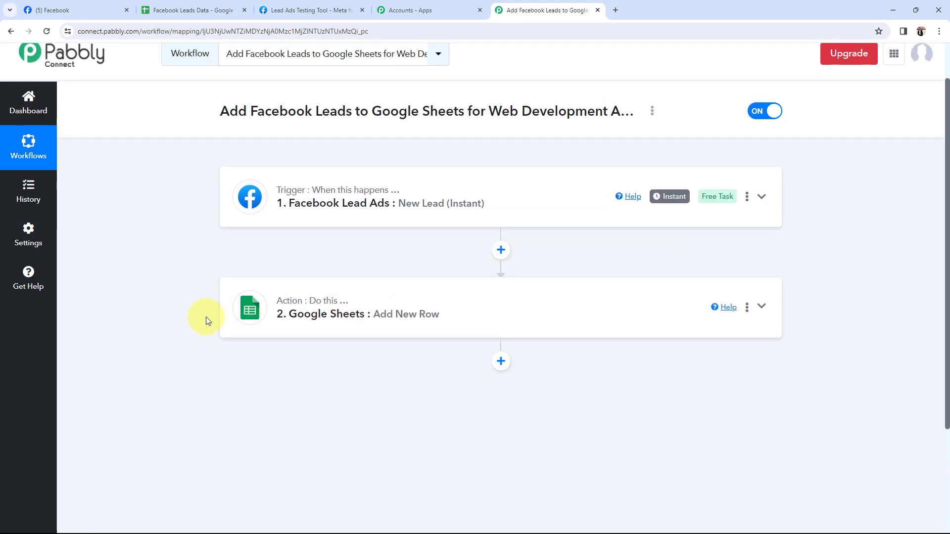
{"action": "scroll", "coordinate": [206, 317], "scroll_direction": "up", "scroll_amount": 1}
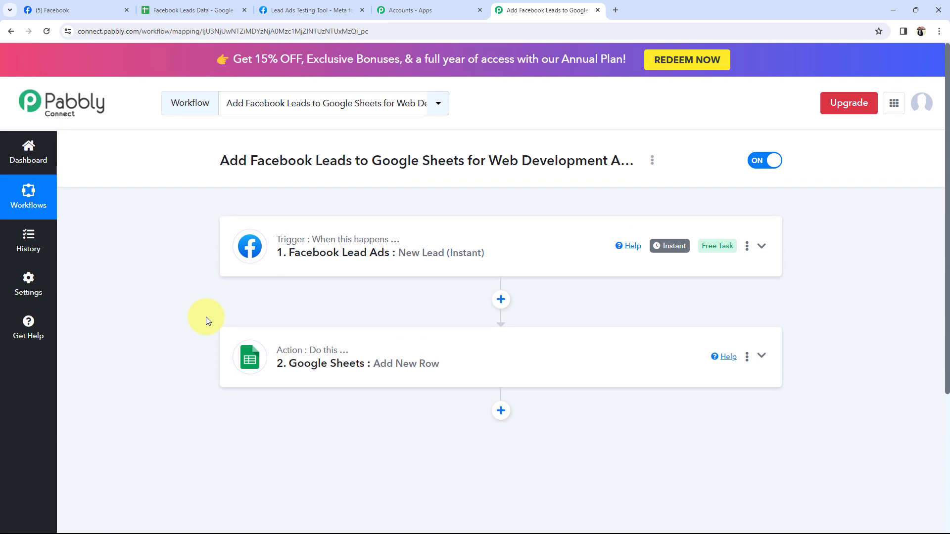